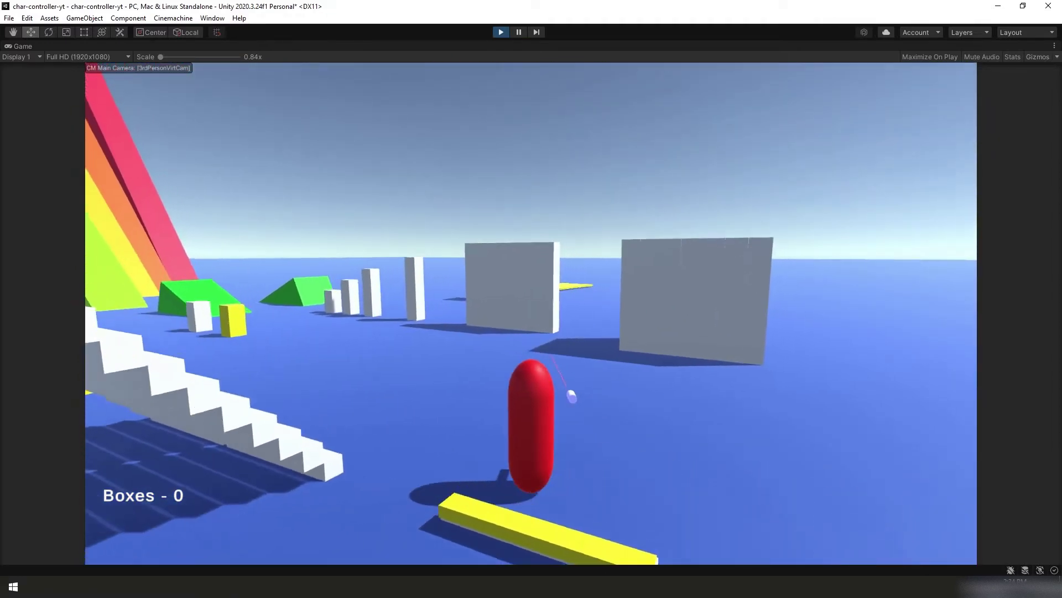
- Play-test the finished demo scene, running the red capsule through the walls of white boxes
{"action": "key", "text": "w"}
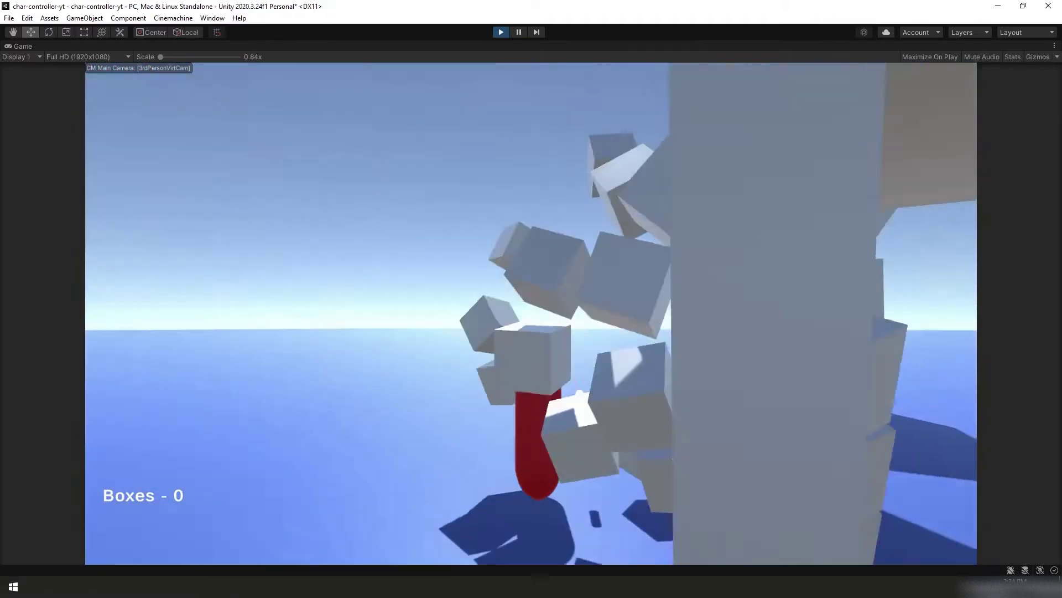
{"action": "key", "text": "w"}
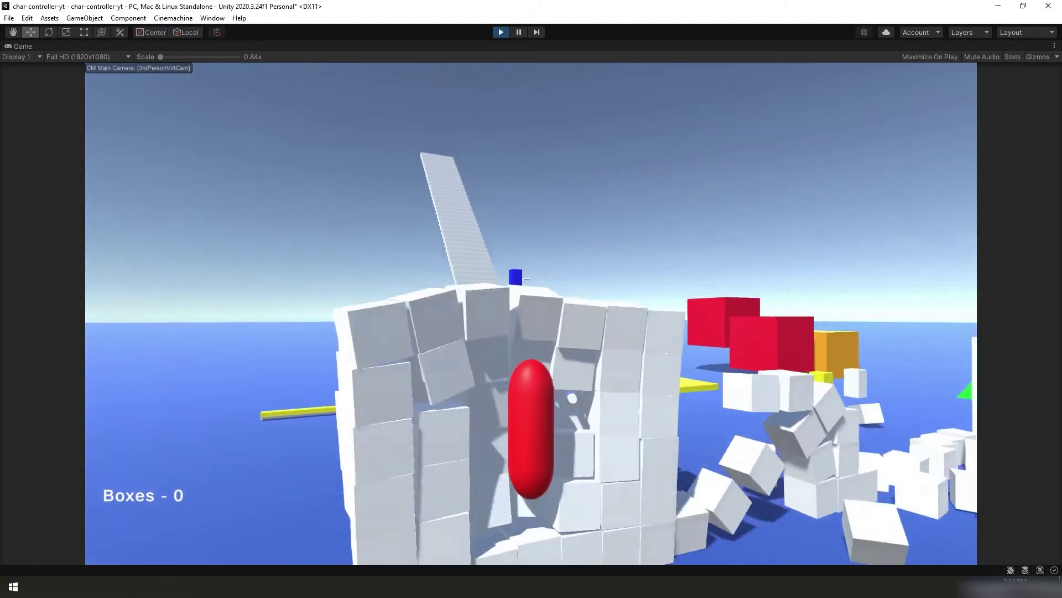
{"action": "key", "text": "w"}
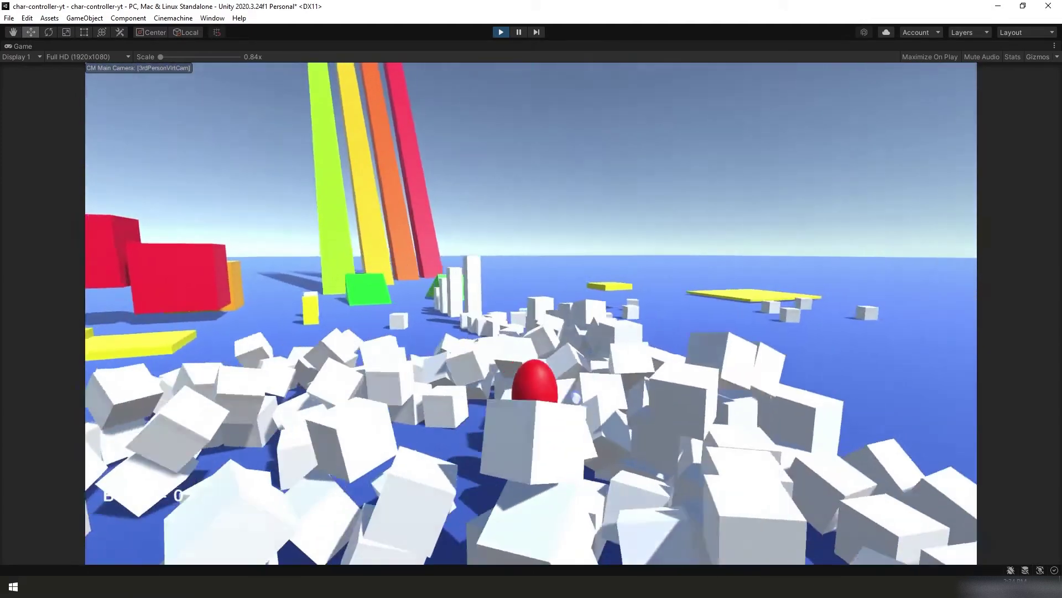
{"action": "key", "text": "w"}
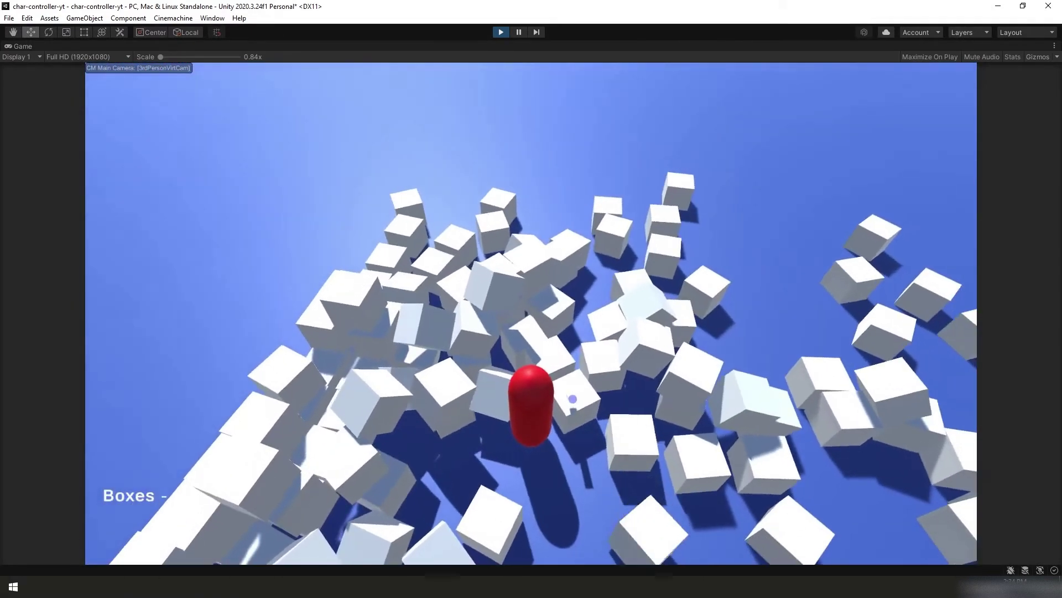
{"action": "key", "text": "w"}
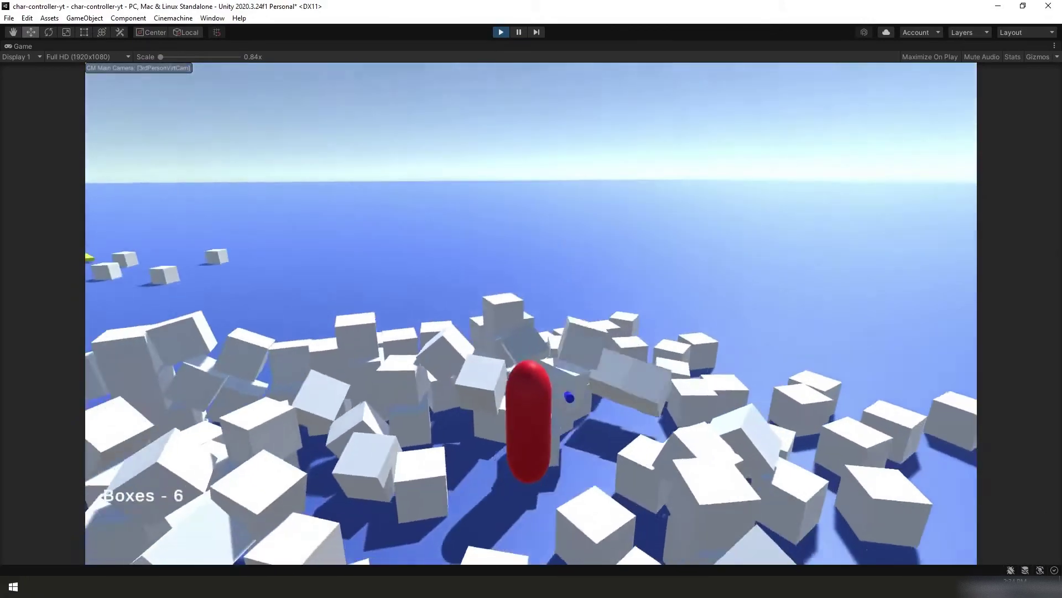
{"action": "key", "text": "w"}
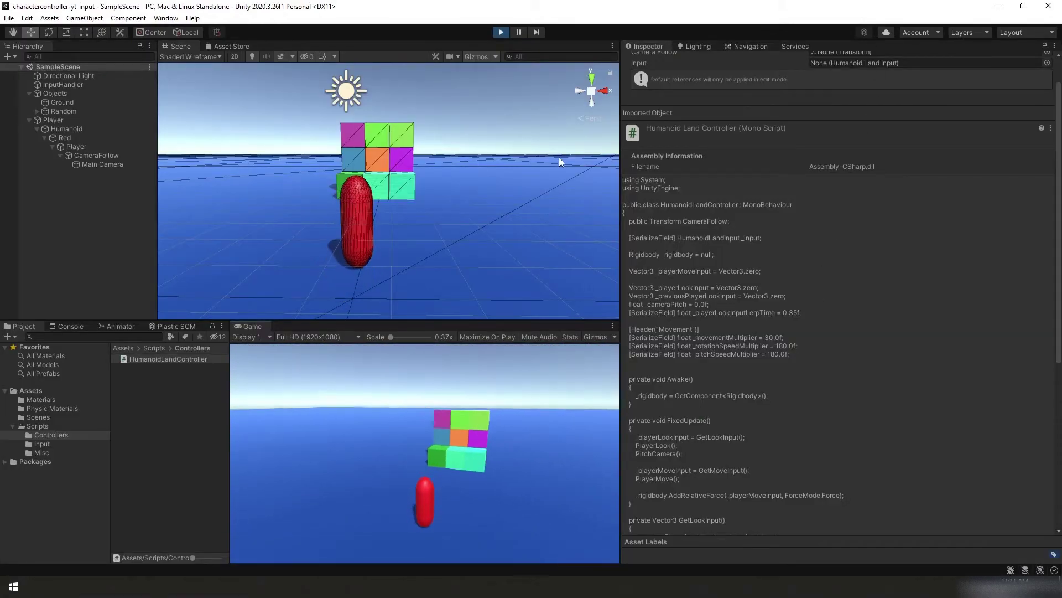
- Play-test SampleScene by moving the red capsule into the stack of coloured cubes
{"action": "key", "text": "w"}
{"action": "key", "text": "d"}
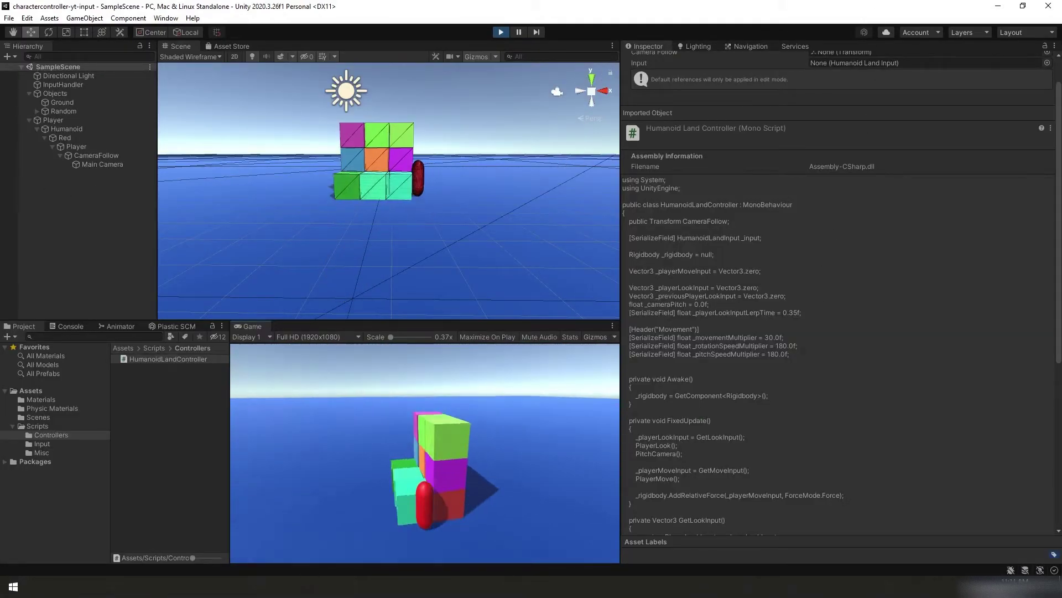
{"action": "key", "text": "w"}
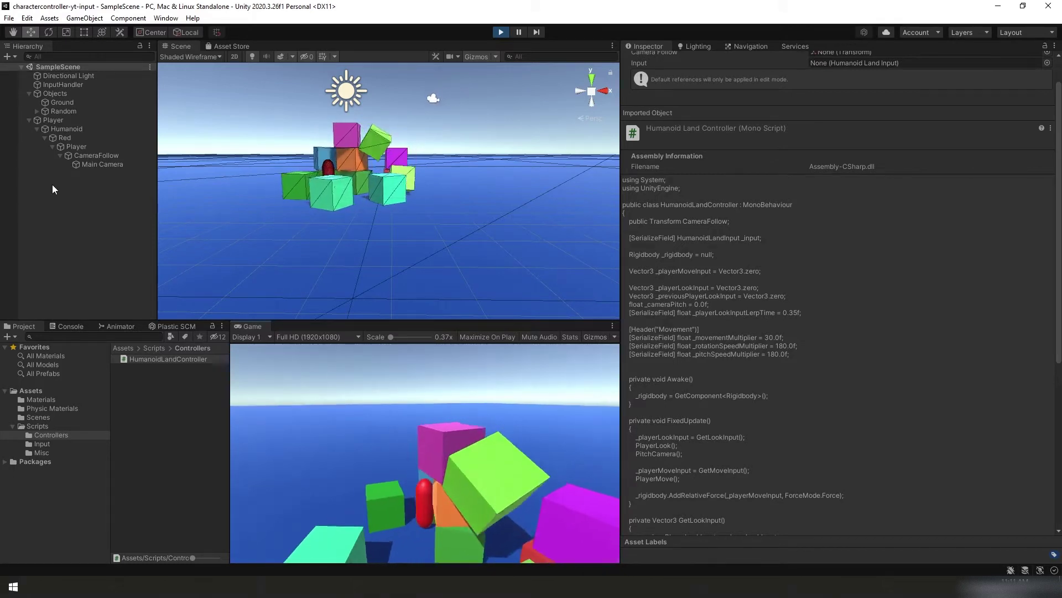
{"action": "key", "text": "w"}
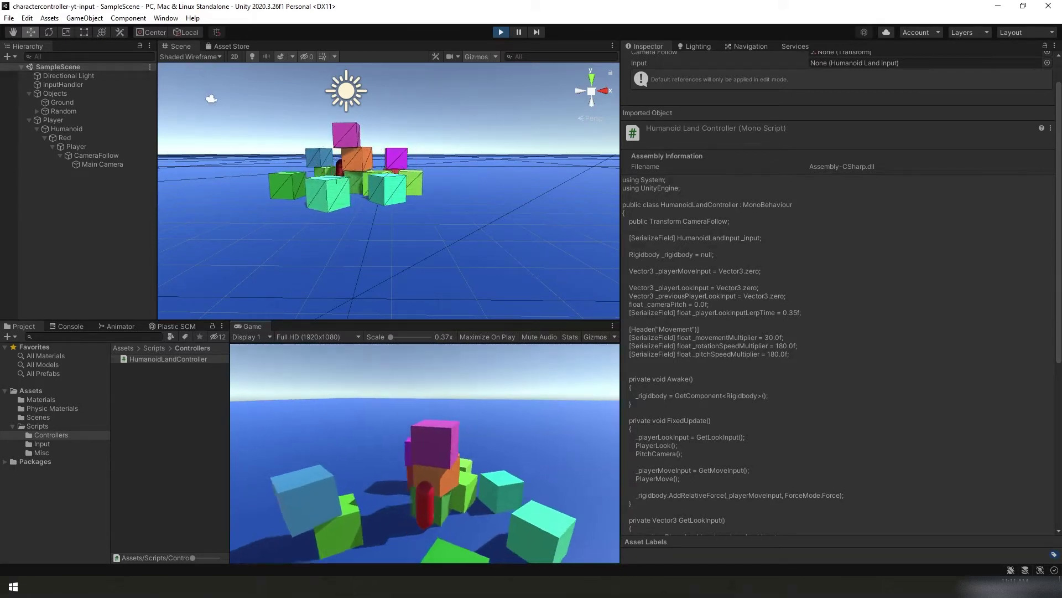
{"action": "key", "text": "w"}
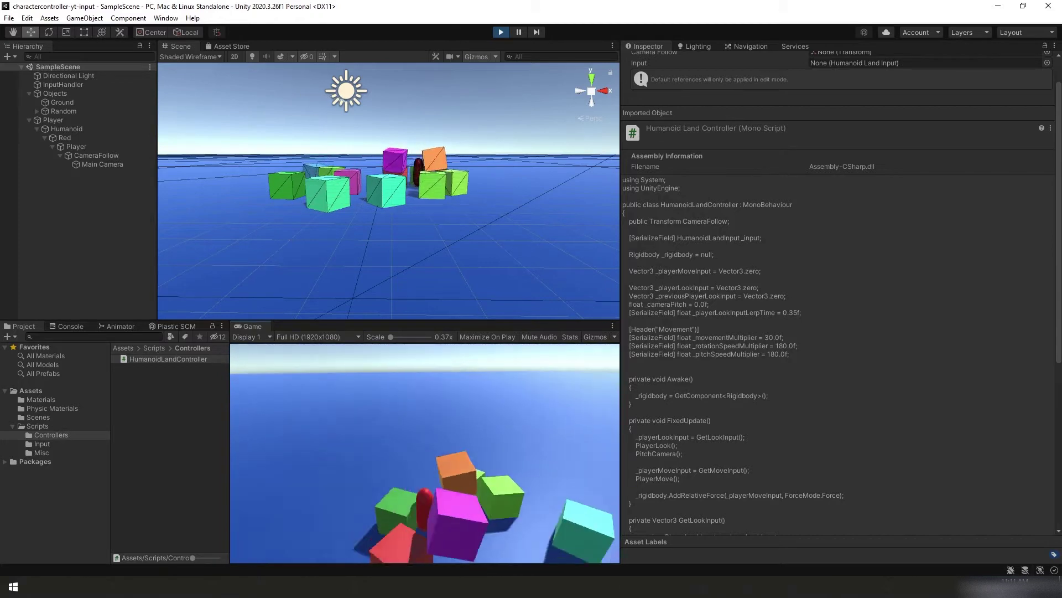
{"action": "key", "text": "w"}
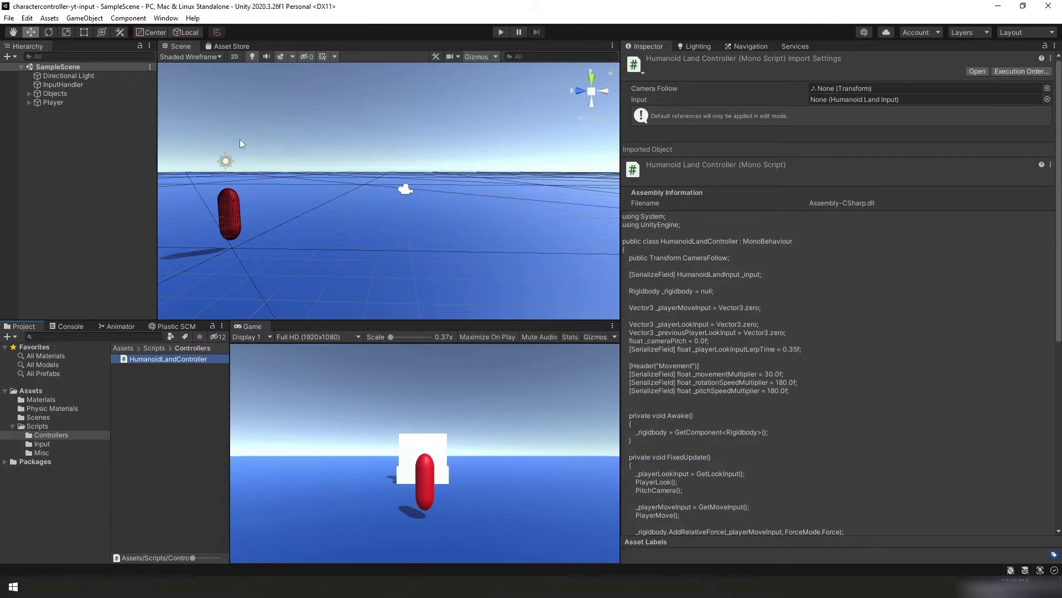
- Install the Cinemachine 2.6.11 package from the Unity Registry and close the Package Manager
{"action": "left_click", "coordinate": [164, 20]}
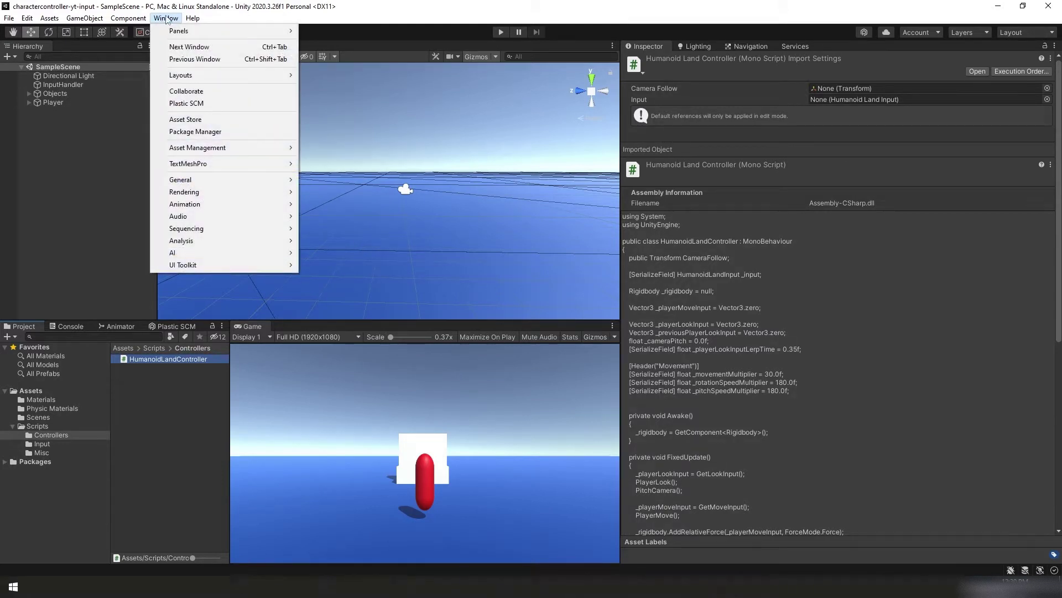
{"action": "left_click", "coordinate": [181, 133]}
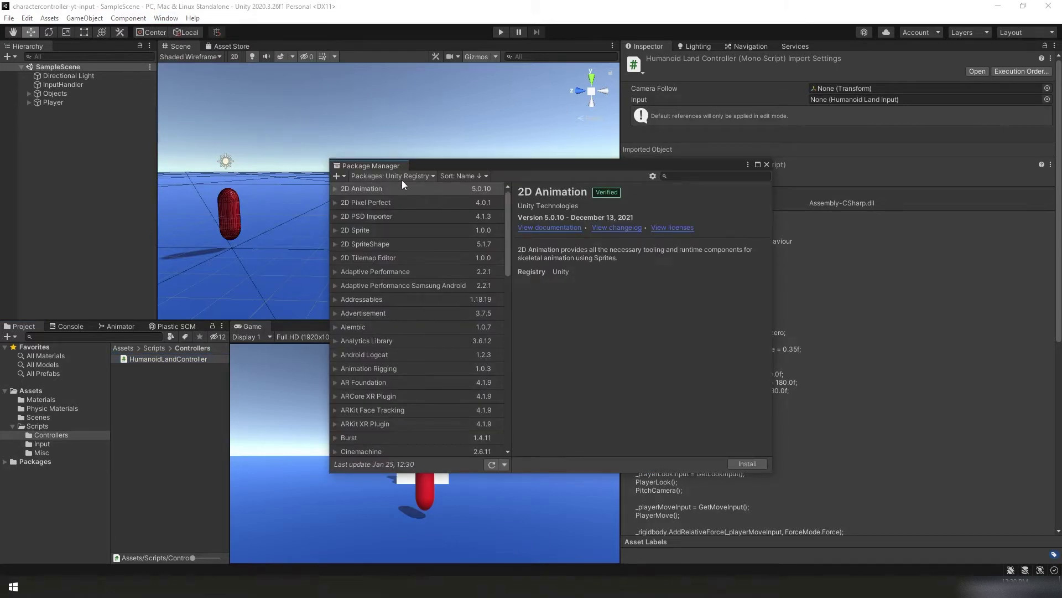
{"action": "left_click", "coordinate": [401, 176]}
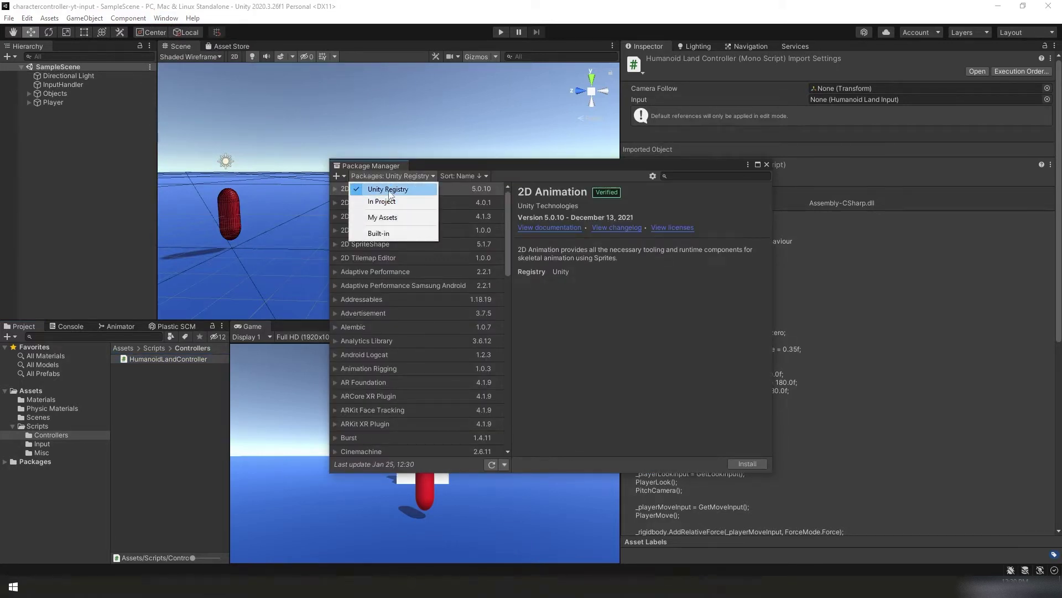
{"action": "left_click", "coordinate": [390, 190]}
{"action": "left_click_drag", "start_coordinate": [506, 201], "coordinate": [505, 256]}
{"action": "left_click", "coordinate": [353, 276]}
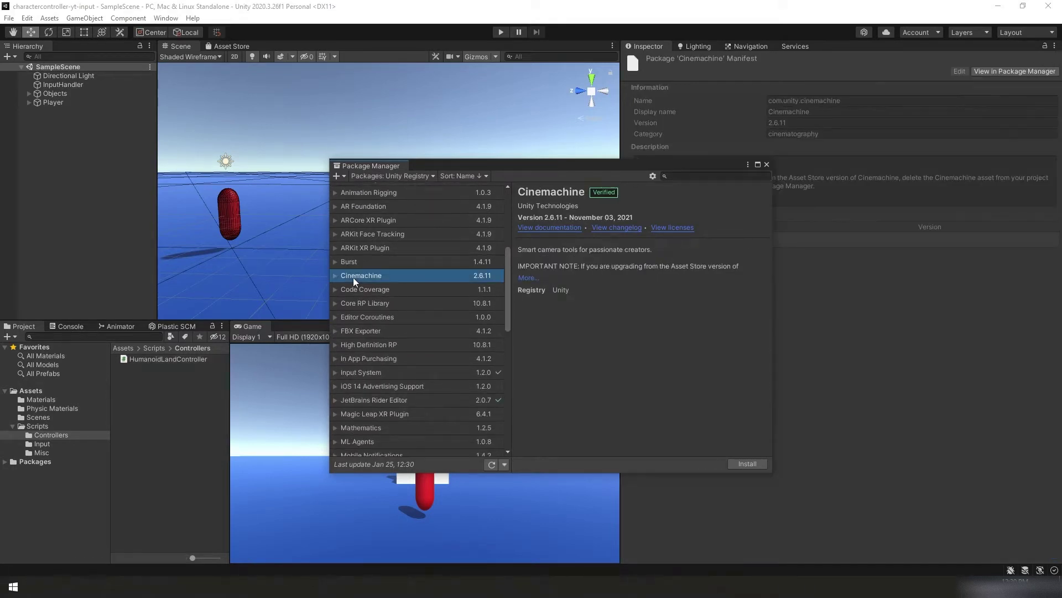
{"action": "left_click", "coordinate": [745, 464]}
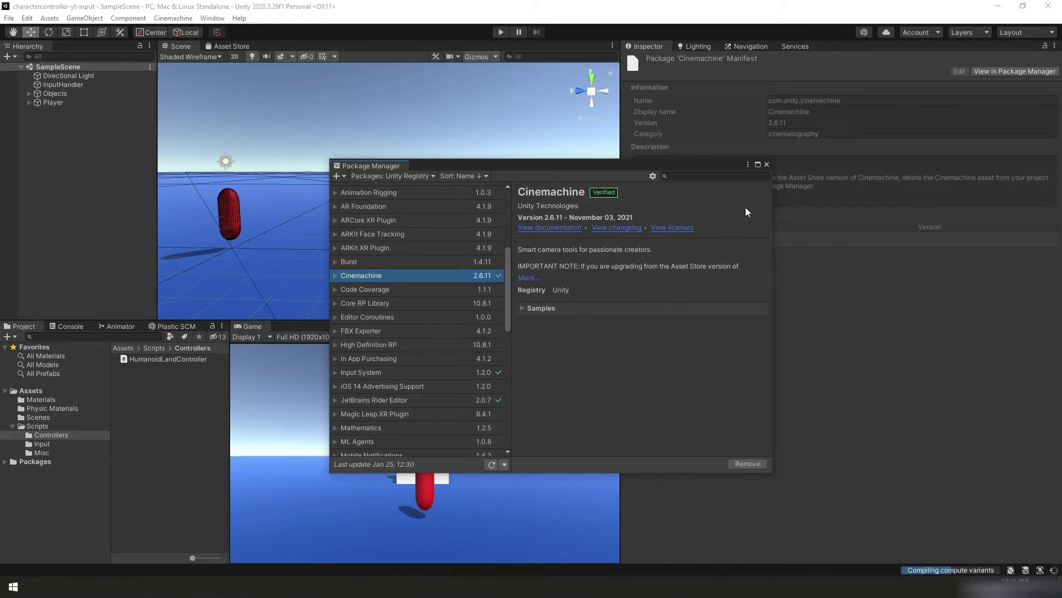
{"action": "left_click", "coordinate": [767, 165]}
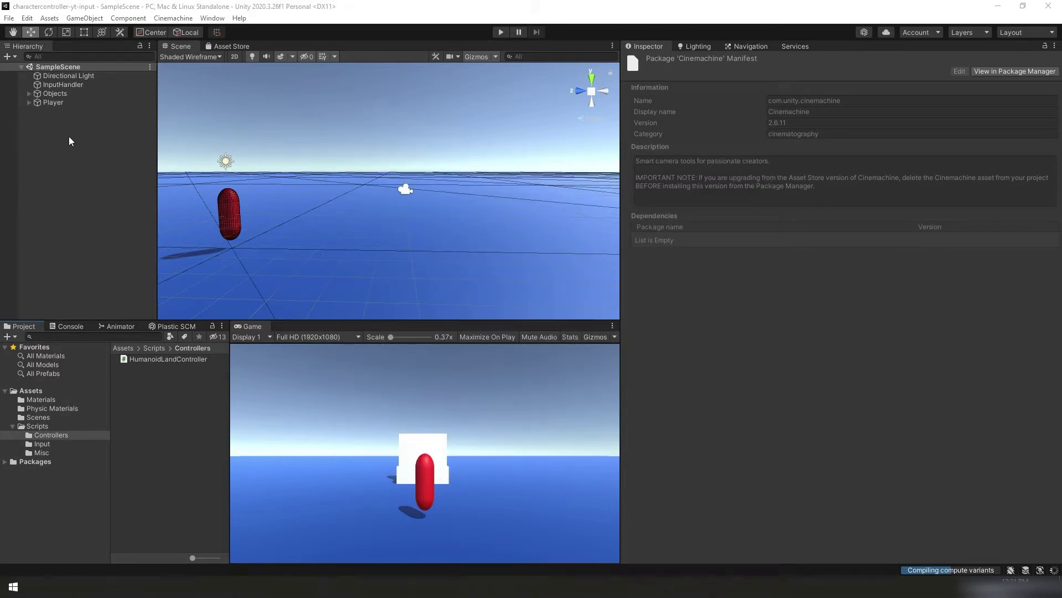
- Create an empty game object named Cameras at the root of SampleScene
{"action": "right_click", "coordinate": [55, 130]}
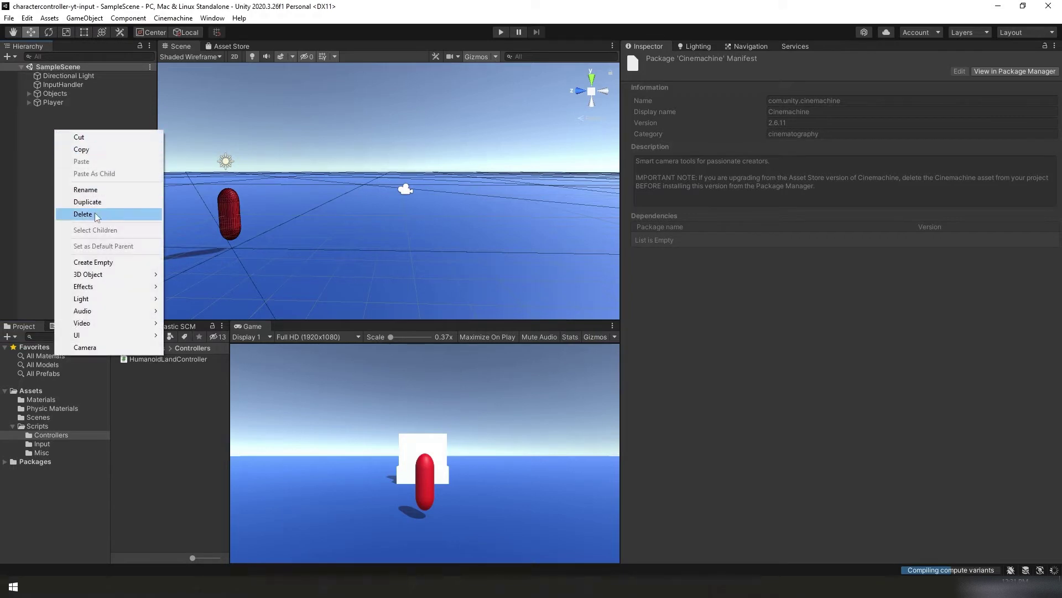
{"action": "left_click", "coordinate": [108, 261]}
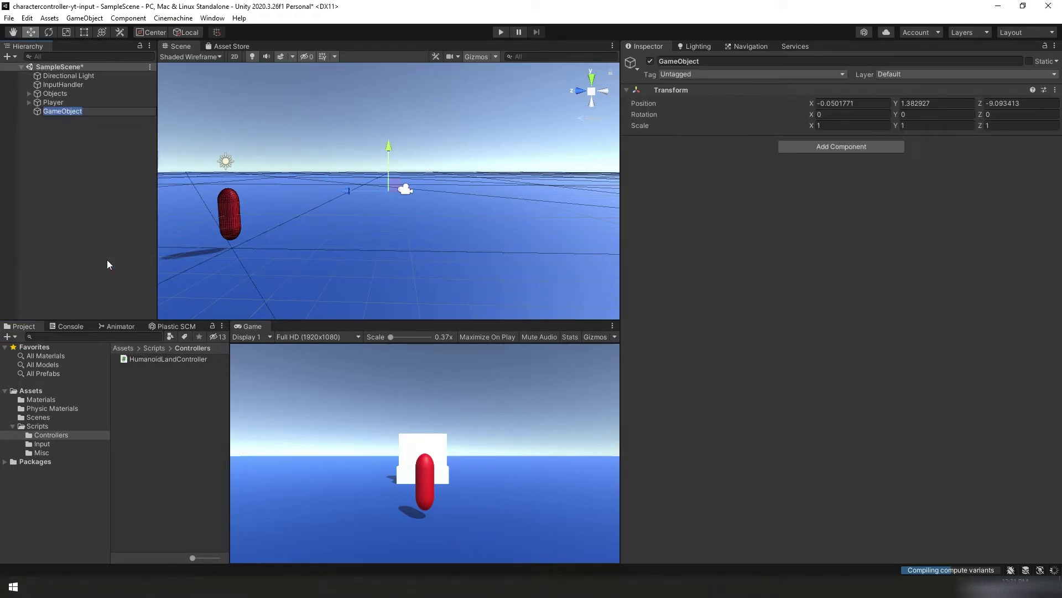
{"action": "type", "text": "Cameras"}
{"action": "key", "text": "Return"}
- Move Main Camera out of the player's CameraFollow object and make it a child of Cameras
{"action": "left_click", "coordinate": [29, 102]}
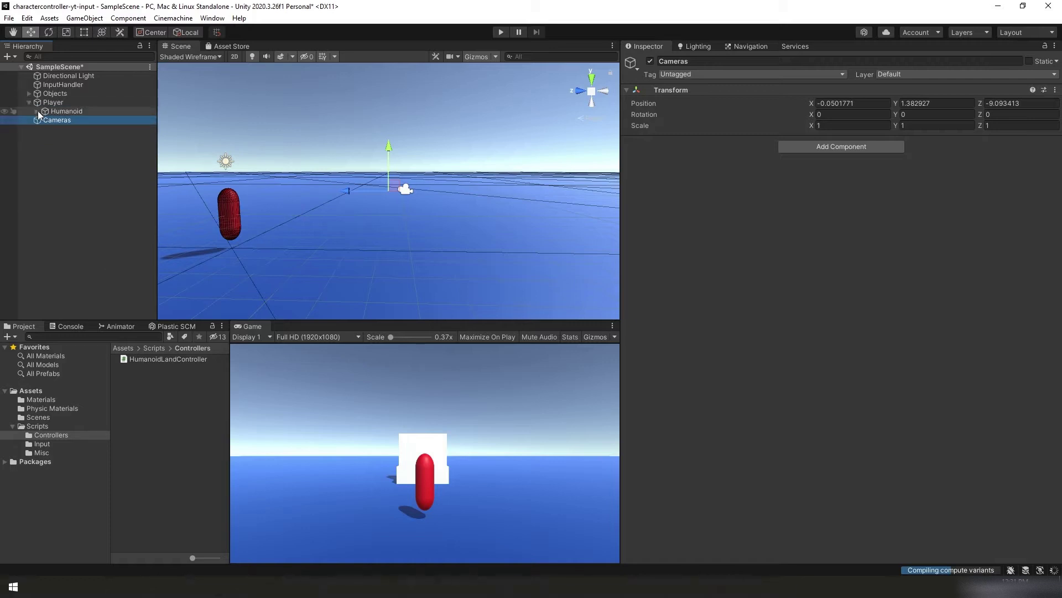
{"action": "left_click", "coordinate": [37, 111]}
{"action": "left_click", "coordinate": [44, 120]}
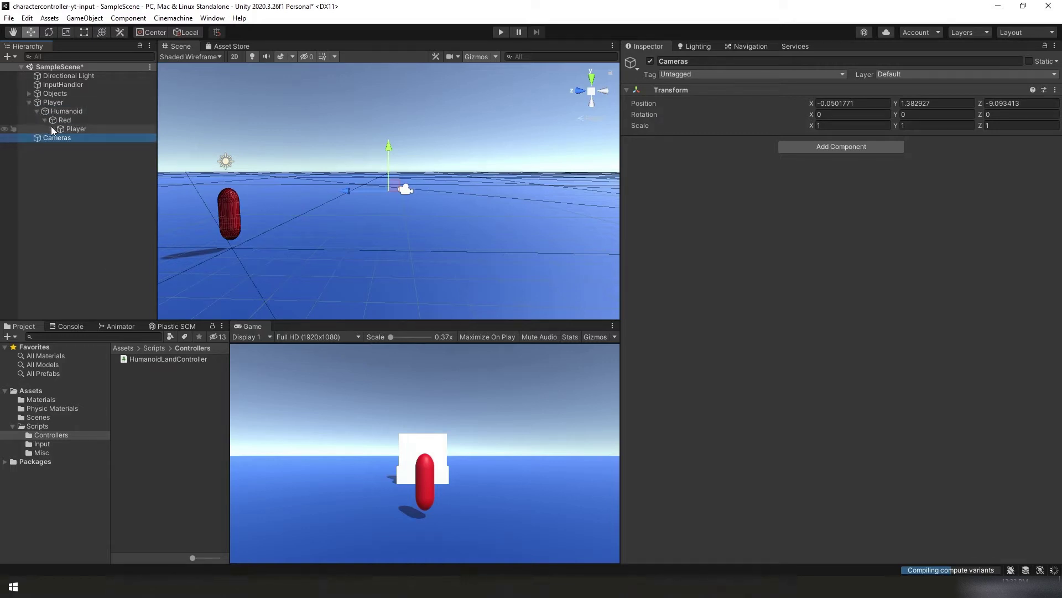
{"action": "left_click", "coordinate": [51, 127]}
{"action": "left_click", "coordinate": [91, 138]}
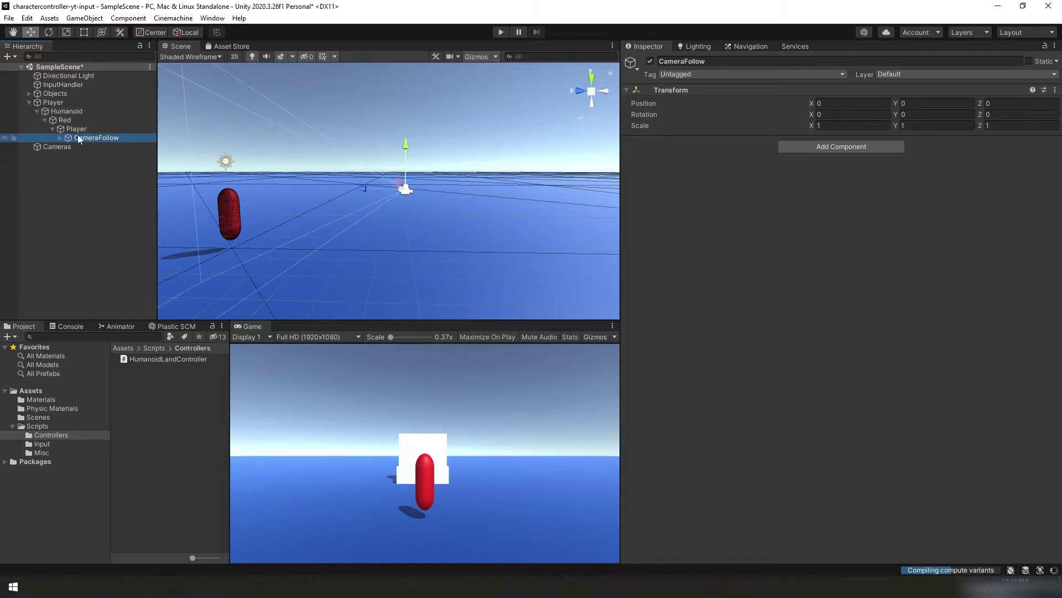
{"action": "left_click", "coordinate": [60, 137]}
{"action": "left_click", "coordinate": [91, 146]}
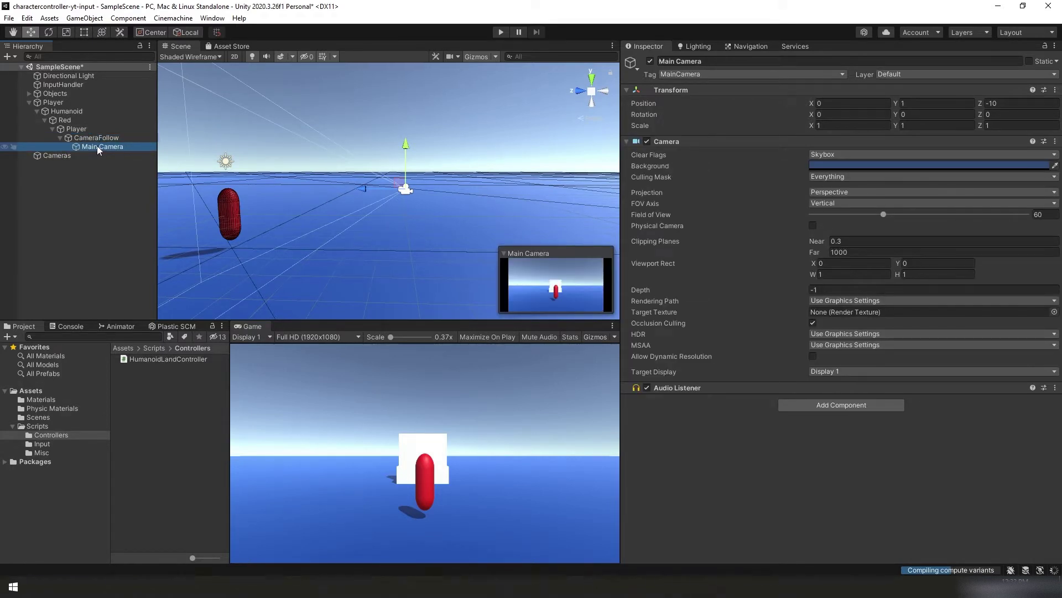
{"action": "left_click_drag", "start_coordinate": [97, 145], "coordinate": [58, 154]}
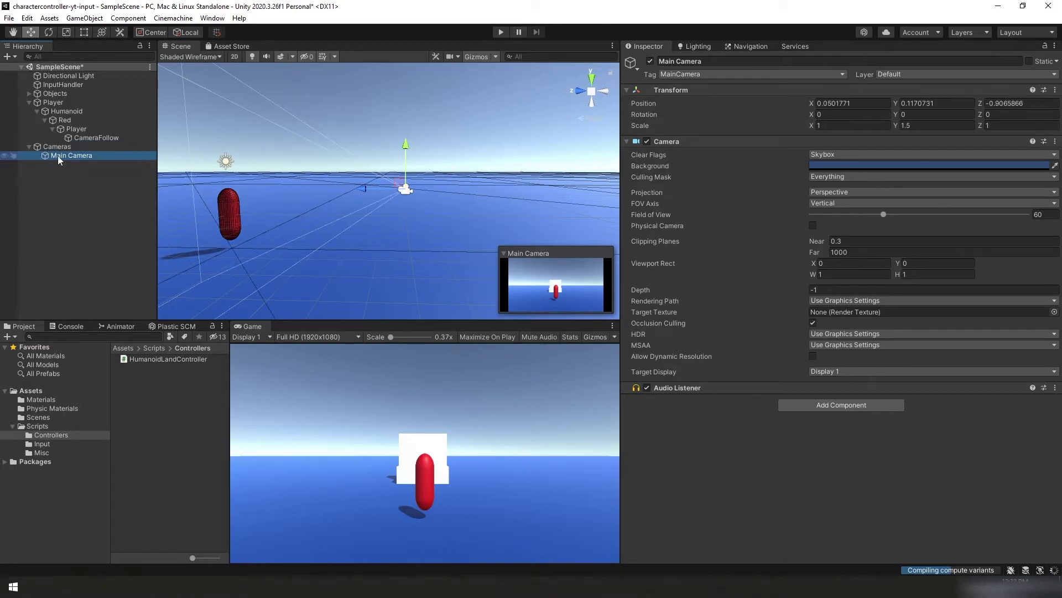
- Create a Cinemachine virtual camera named 3rdPersonVirtCam and make it a child of Cameras
{"action": "left_click", "coordinate": [173, 20]}
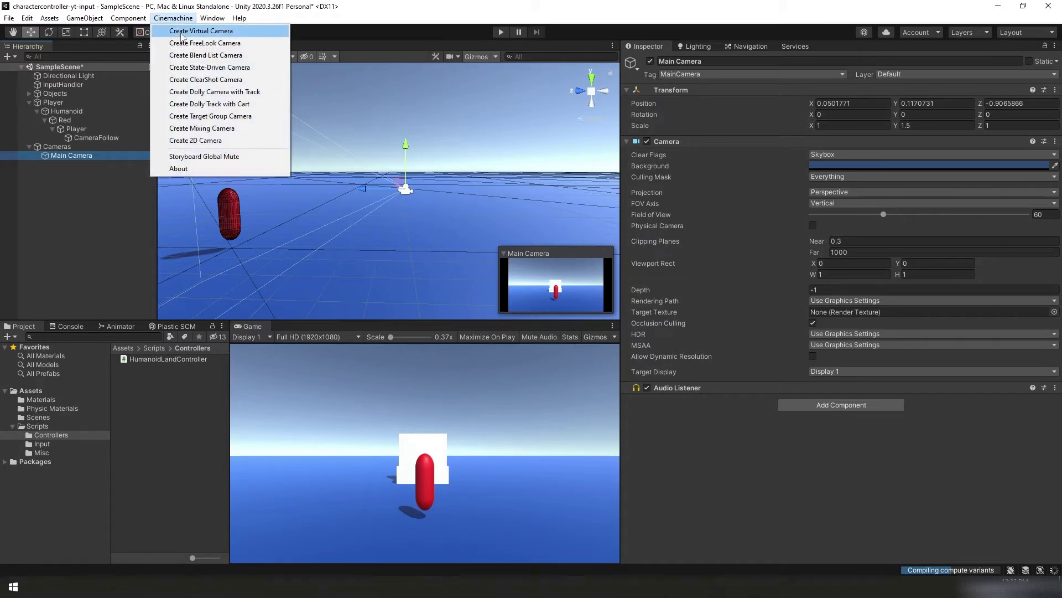
{"action": "left_click", "coordinate": [182, 35]}
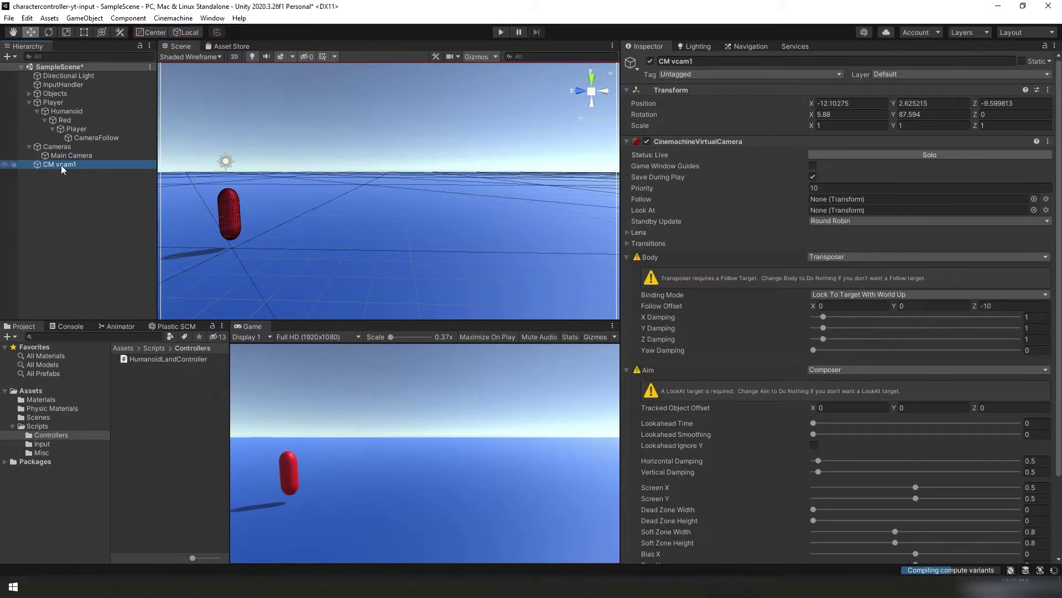
{"action": "right_click", "coordinate": [61, 165]}
{"action": "left_click", "coordinate": [98, 226]}
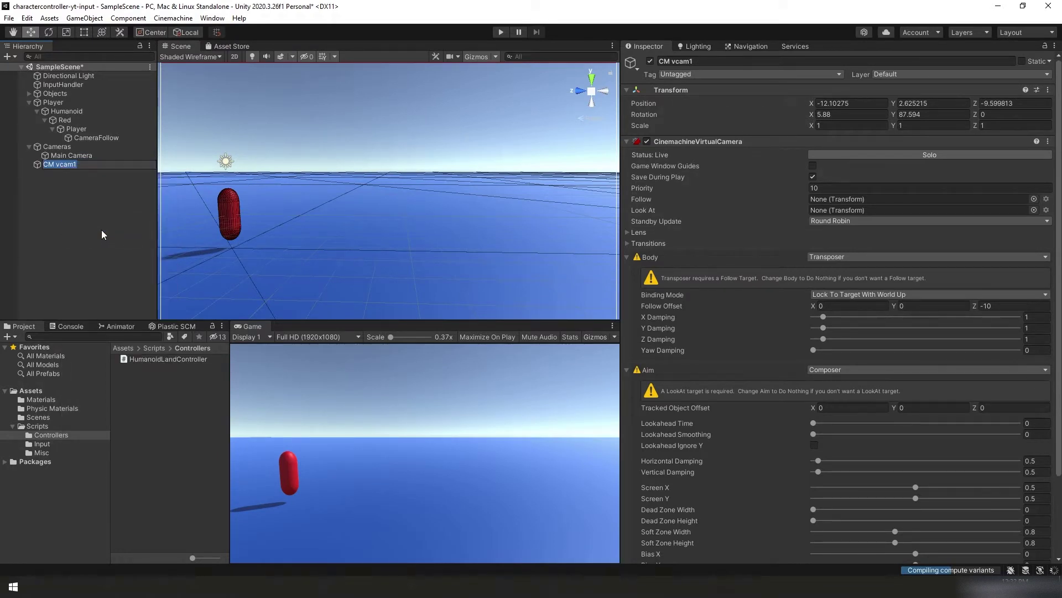
{"action": "type", "text": "3rdPersonVirtCam"}
{"action": "key", "text": "Return"}
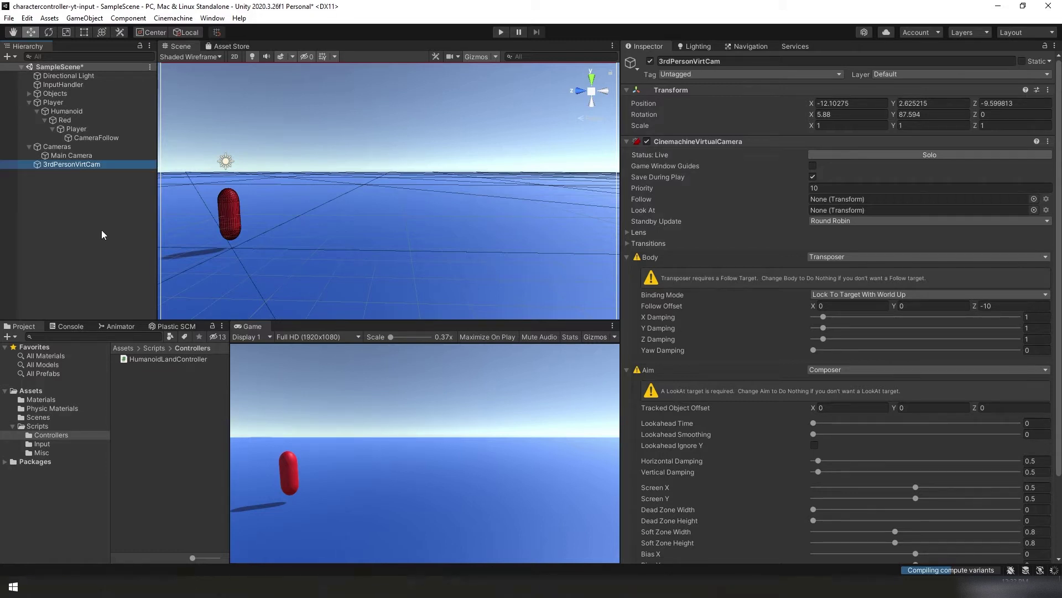
{"action": "left_click_drag", "start_coordinate": [56, 165], "coordinate": [61, 148]}
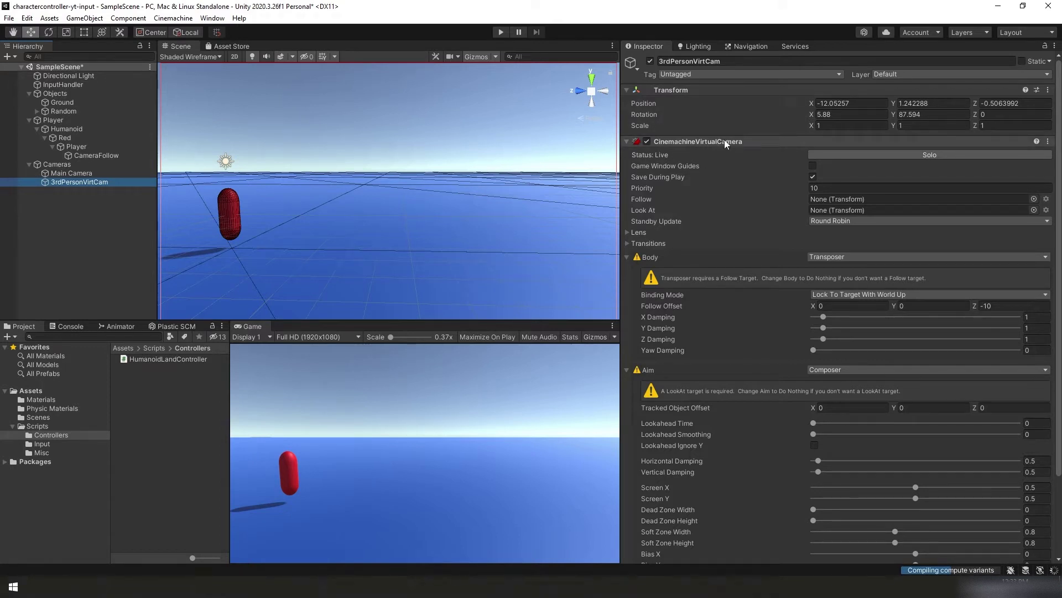
- Set 3rdPersonVirtCam's priority to 1337 and assign CameraFollow as both its Follow and Look At target
{"action": "scroll", "coordinate": [727, 153], "scroll_direction": "down", "scroll_amount": 3}
{"action": "scroll", "coordinate": [718, 153], "scroll_direction": "up", "scroll_amount": 3}
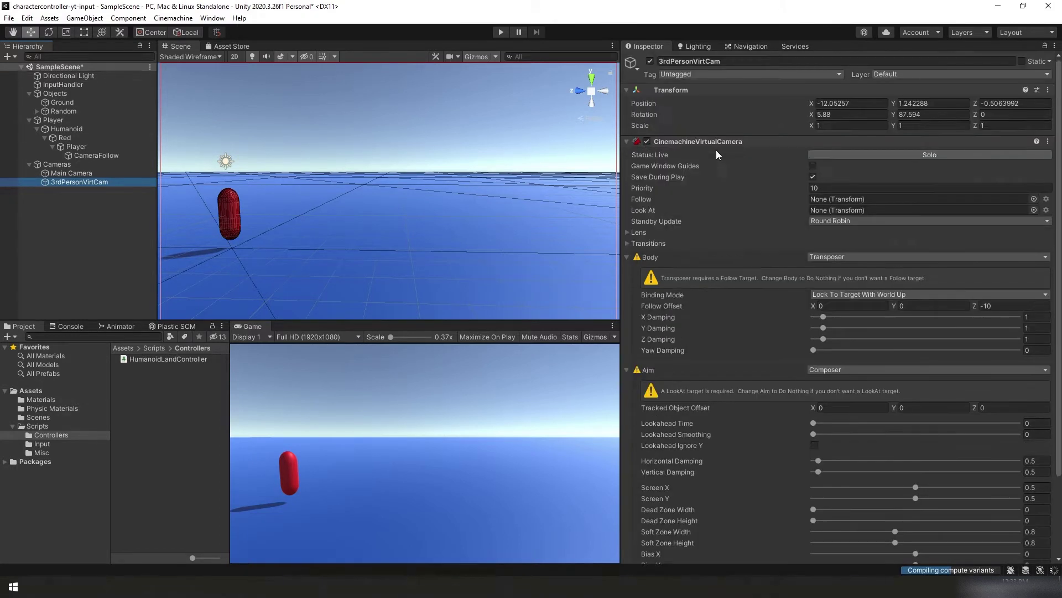
{"action": "left_click", "coordinate": [835, 188]}
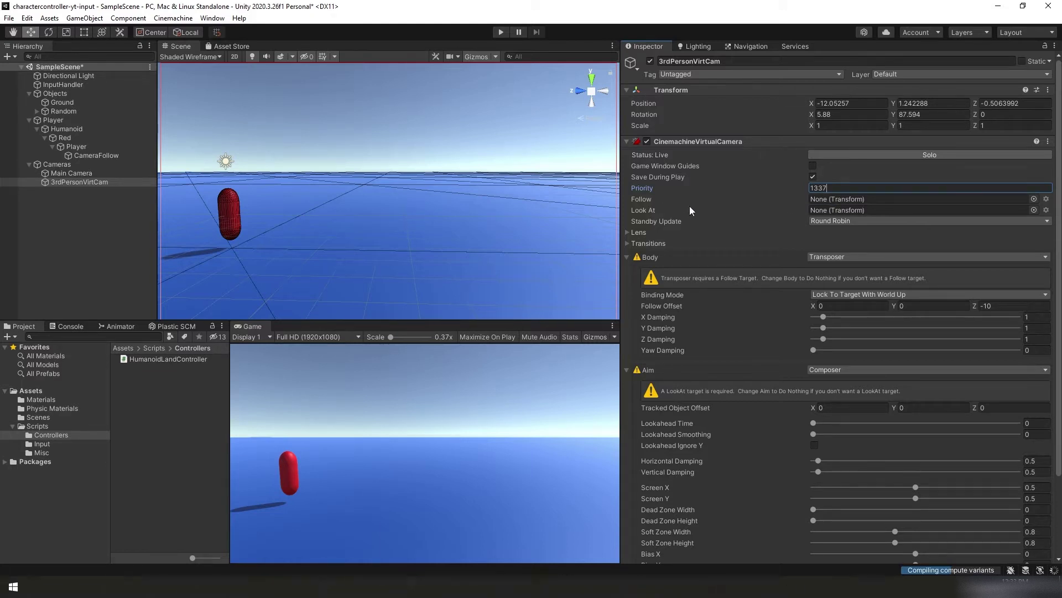
{"action": "left_click_drag", "start_coordinate": [78, 157], "coordinate": [849, 199]}
{"action": "left_click_drag", "start_coordinate": [91, 156], "coordinate": [865, 208]}
- Set the virtual camera's Body to Framing Transposer with X, Y and Z Damping at 0
{"action": "scroll", "coordinate": [663, 193], "scroll_direction": "down", "scroll_amount": 3}
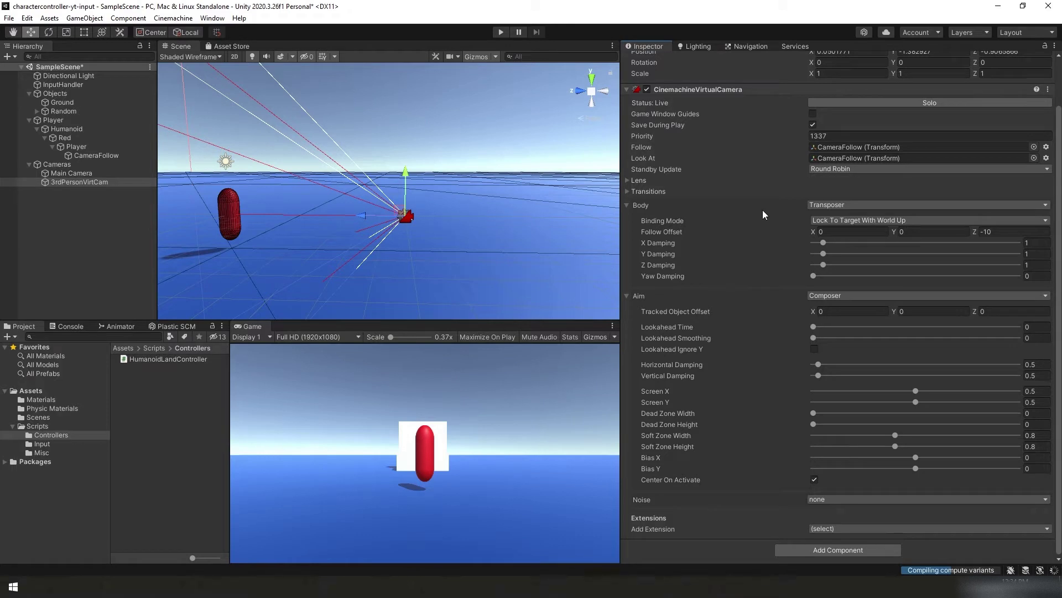
{"action": "left_click", "coordinate": [832, 204]}
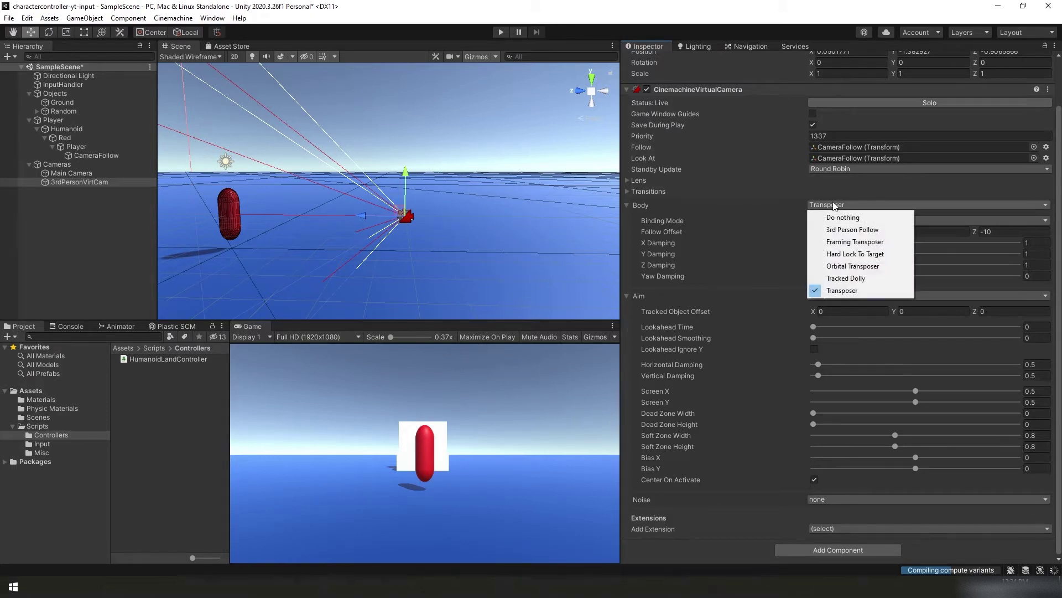
{"action": "left_click", "coordinate": [845, 244]}
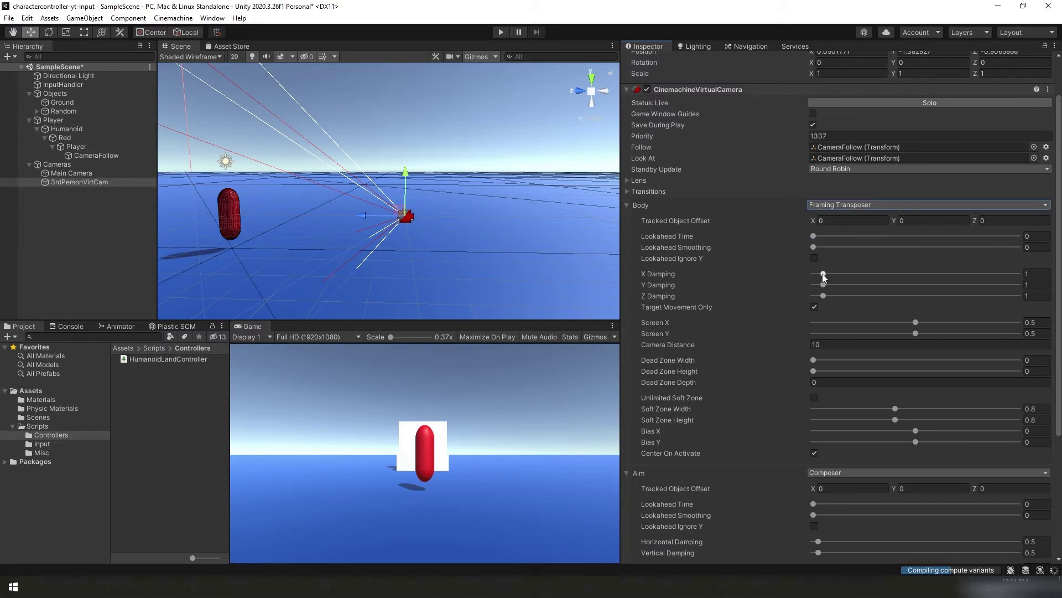
{"action": "left_click_drag", "start_coordinate": [824, 276], "coordinate": [789, 301]}
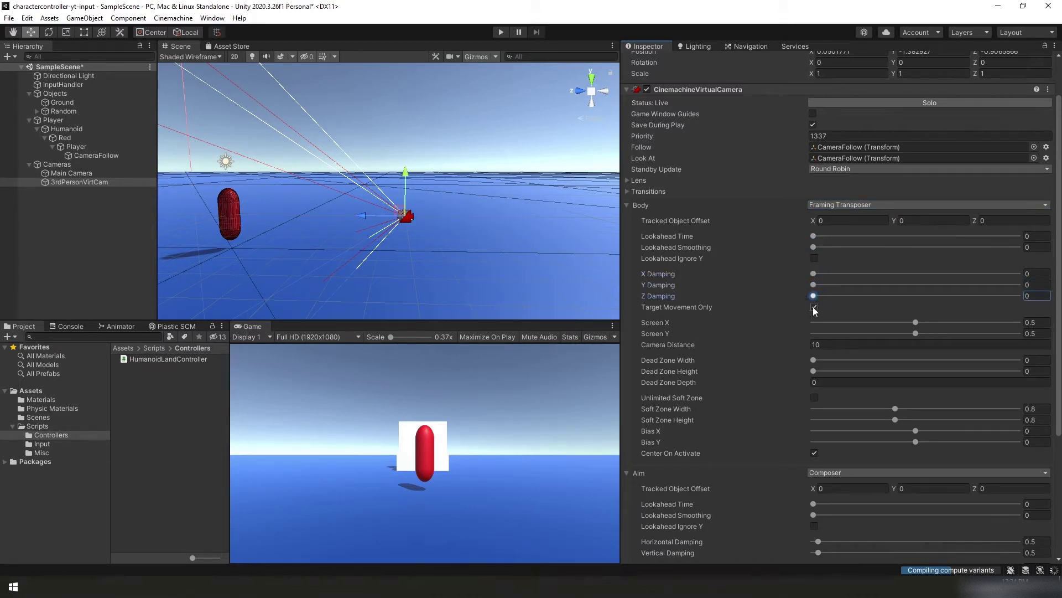
- In the Framing Transposer, turn off Target Movement Only, set Screen Y to 0.725 and enable Unlimited Soft Zone
{"action": "left_click", "coordinate": [813, 307]}
{"action": "left_click", "coordinate": [1033, 333]}
{"action": "type", "text": "0.725"}
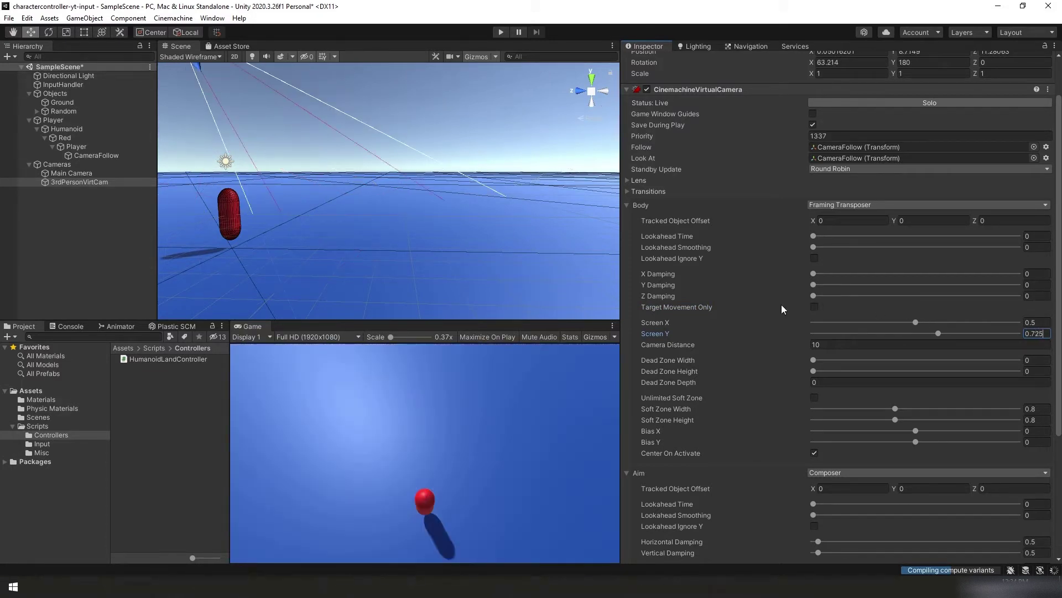
{"action": "scroll", "coordinate": [749, 304], "scroll_direction": "down", "scroll_amount": 3}
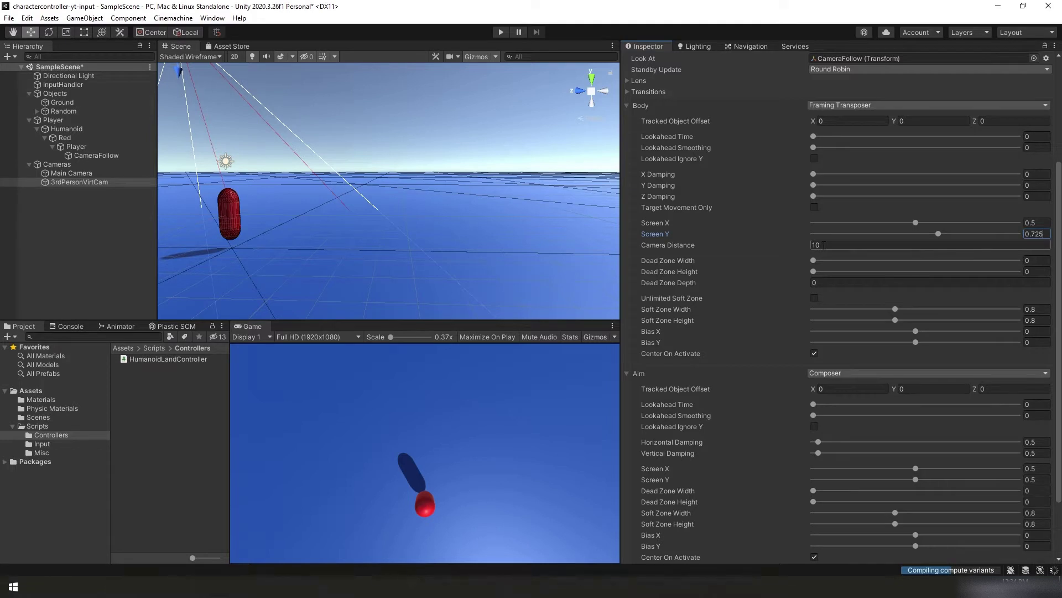
{"action": "left_click", "coordinate": [814, 297]}
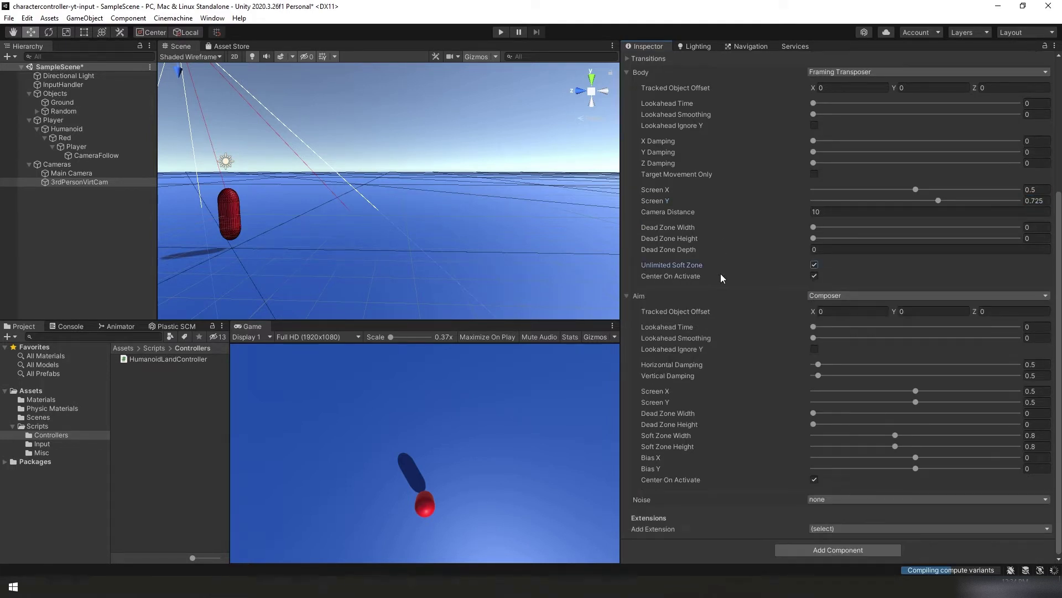
- Set the virtual camera's Aim to Same As Follow Target with Damping at 0.1
{"action": "left_click", "coordinate": [842, 295]}
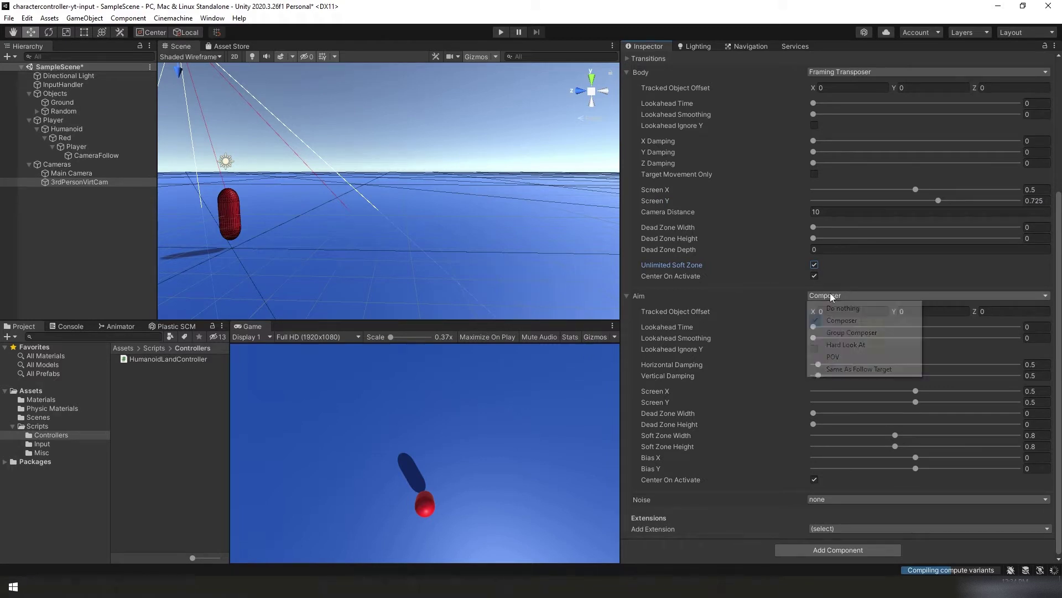
{"action": "left_click", "coordinate": [845, 370]}
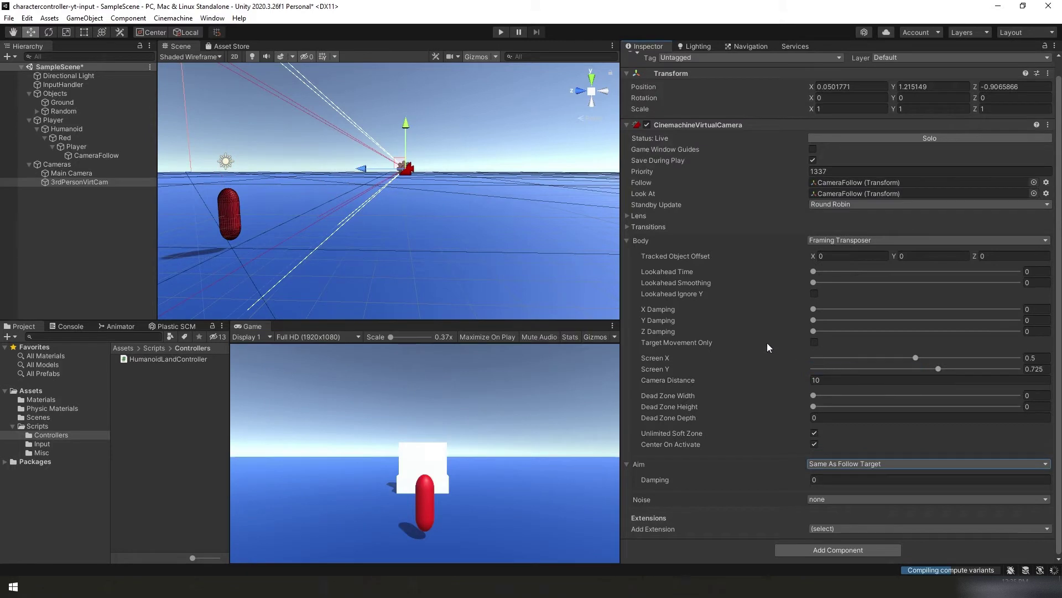
{"action": "left_click", "coordinate": [824, 480]}
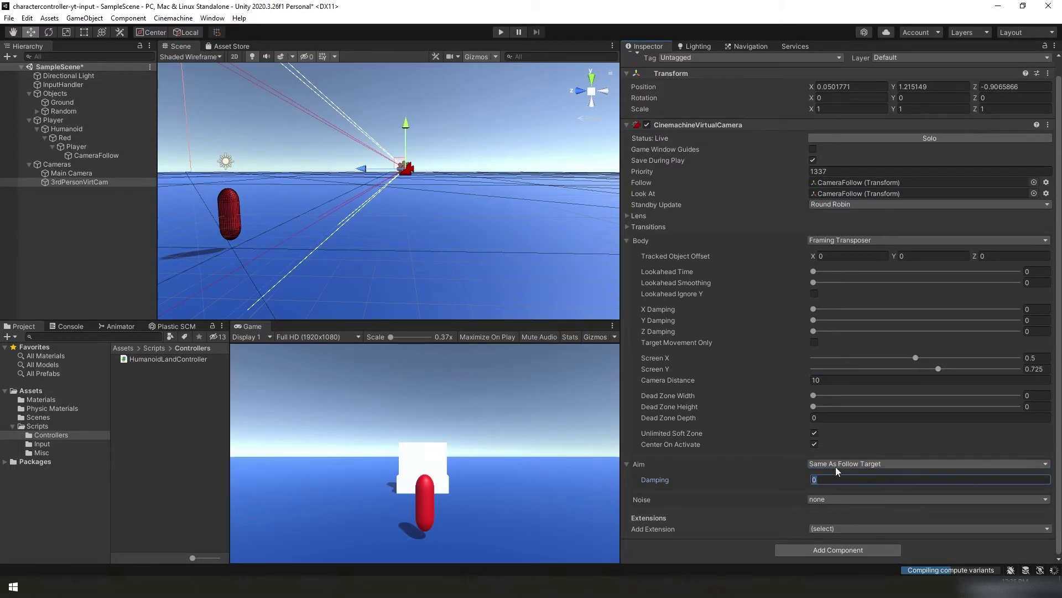
{"action": "type", "text": ".1"}
- Add the CinemachineCollider extension to the virtual camera and set its Camera Radius to 0.2
{"action": "left_click", "coordinate": [846, 528]}
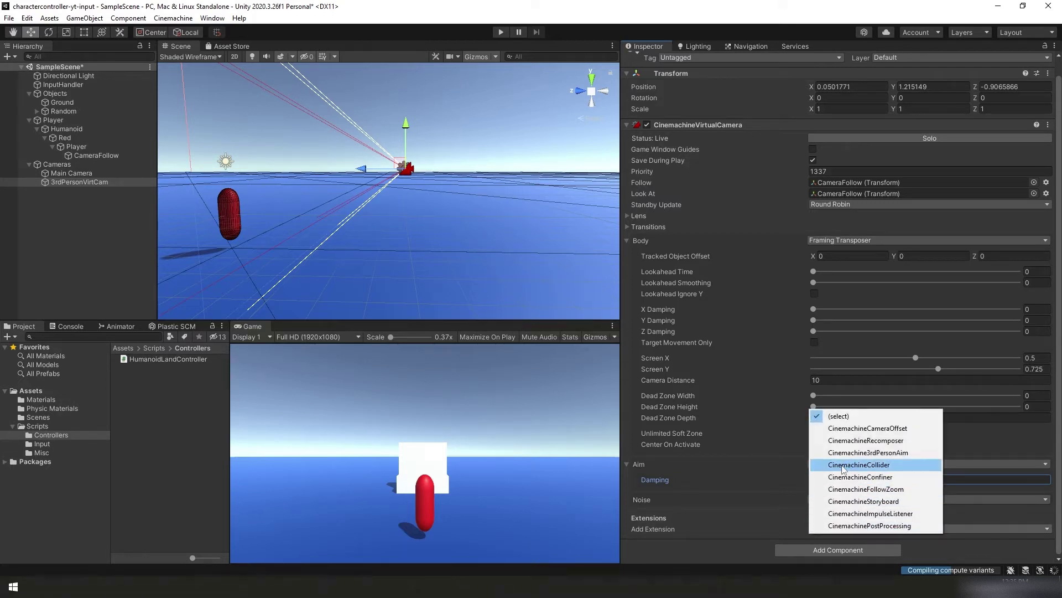
{"action": "left_click", "coordinate": [859, 465]}
{"action": "scroll", "coordinate": [802, 457], "scroll_direction": "down", "scroll_amount": 5}
{"action": "left_click", "coordinate": [858, 446]}
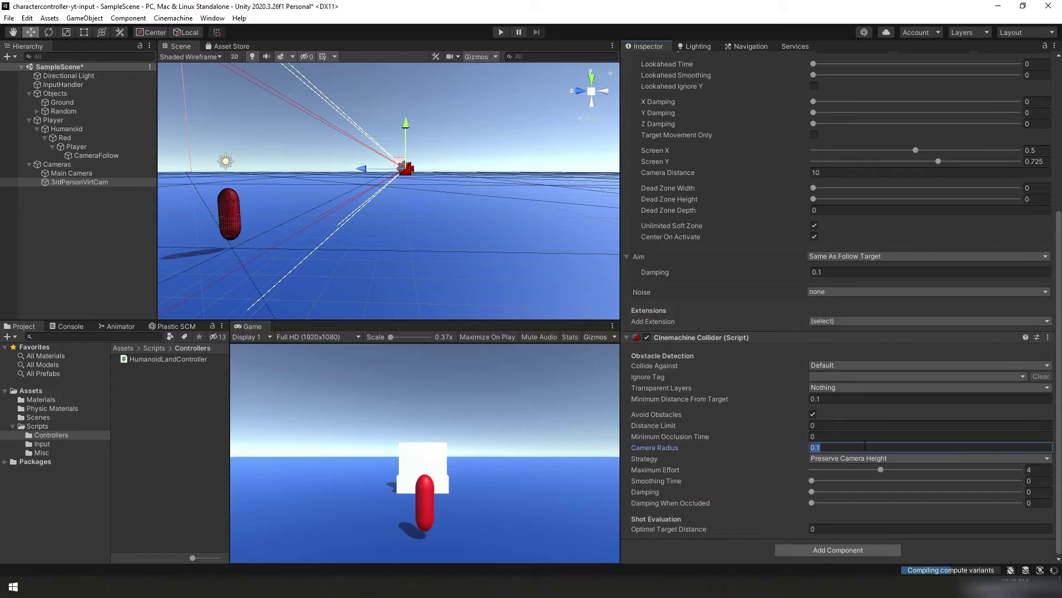
{"action": "type", "text": "0.2"}
{"action": "key", "text": "Return"}
- Set the collider's Strategy to Pull Camera Forward, with Smoothing Time 0.1, Damping 0.5 and Damping When Occluded 0.25
{"action": "left_click", "coordinate": [872, 457]}
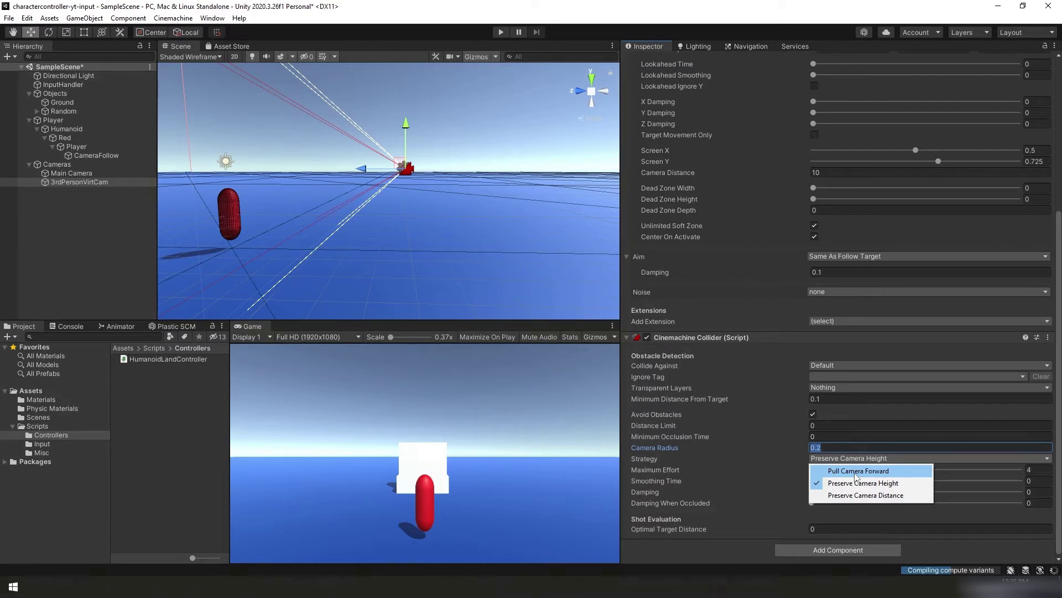
{"action": "left_click", "coordinate": [857, 471]}
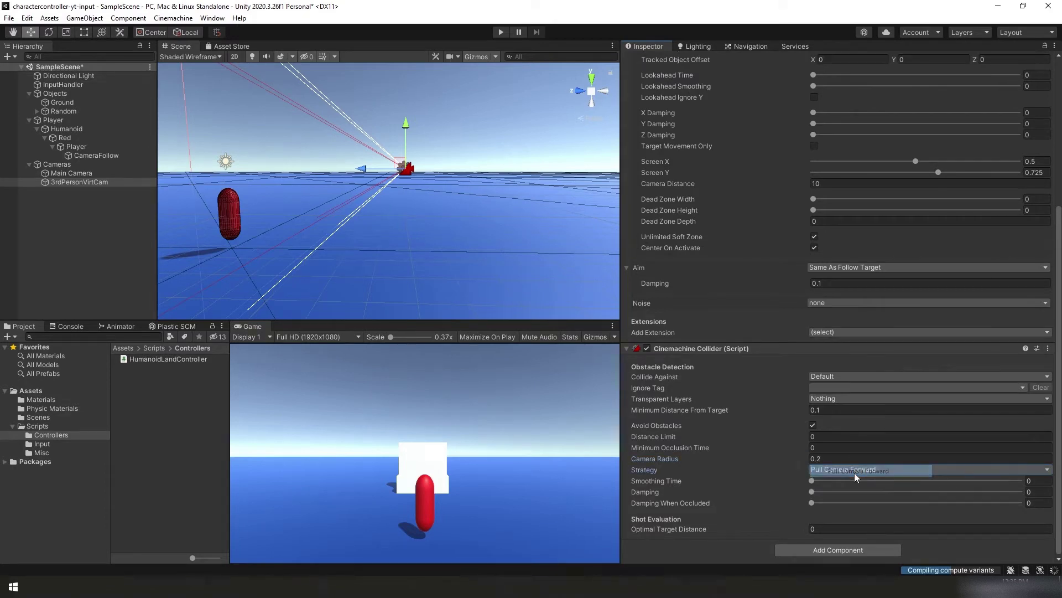
{"action": "left_click", "coordinate": [1040, 481]}
{"action": "type", "text": "0.1"}
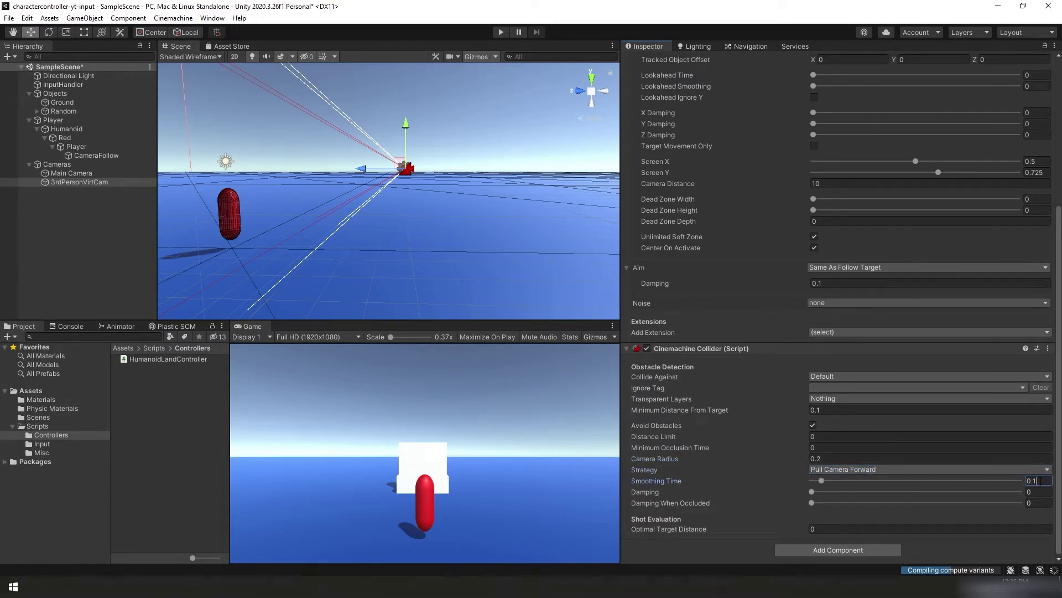
{"action": "left_click", "coordinate": [1028, 492]}
{"action": "type", "text": "0.5"}
{"action": "left_click", "coordinate": [1029, 502]}
{"action": "type", "text": "0.25"}
- Define a new layer named movable in User Layer 6 for the cubes under Random
{"action": "left_click", "coordinate": [52, 111]}
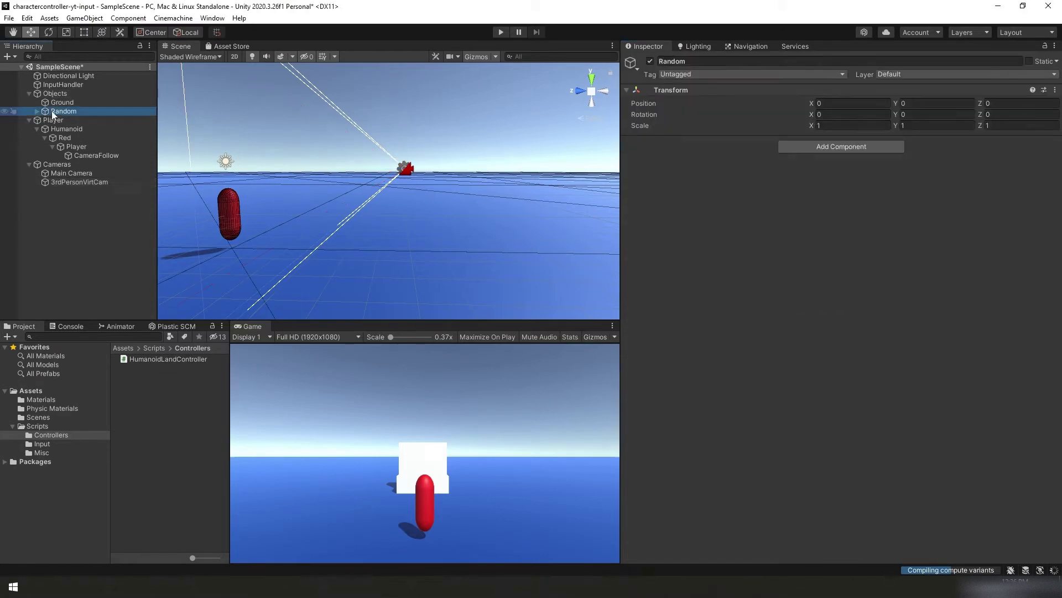
{"action": "left_click", "coordinate": [36, 111]}
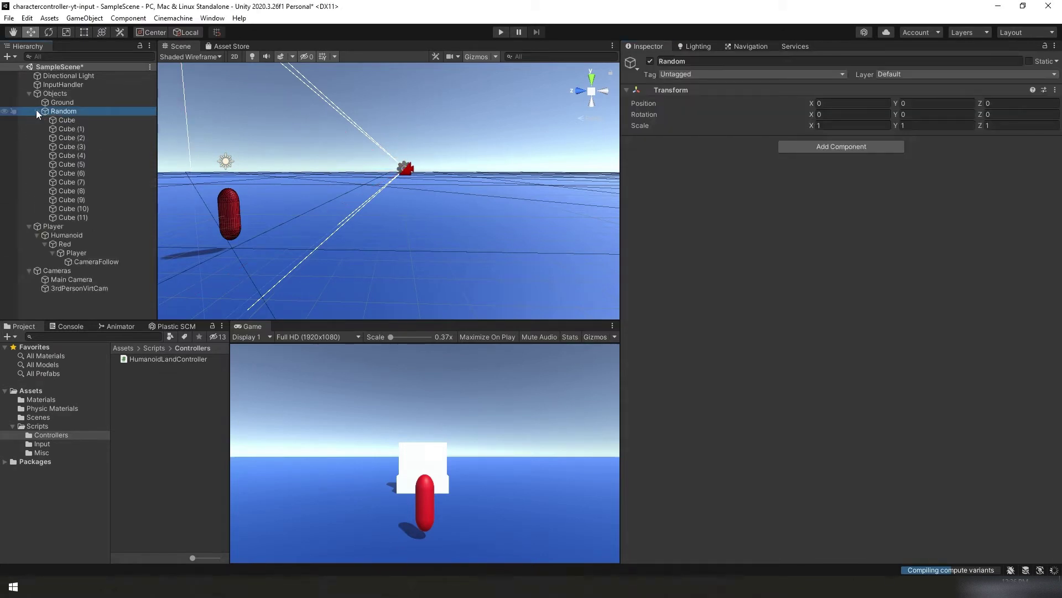
{"action": "left_click", "coordinate": [64, 120]}
{"action": "left_click", "coordinate": [78, 216], "text": "shift"}
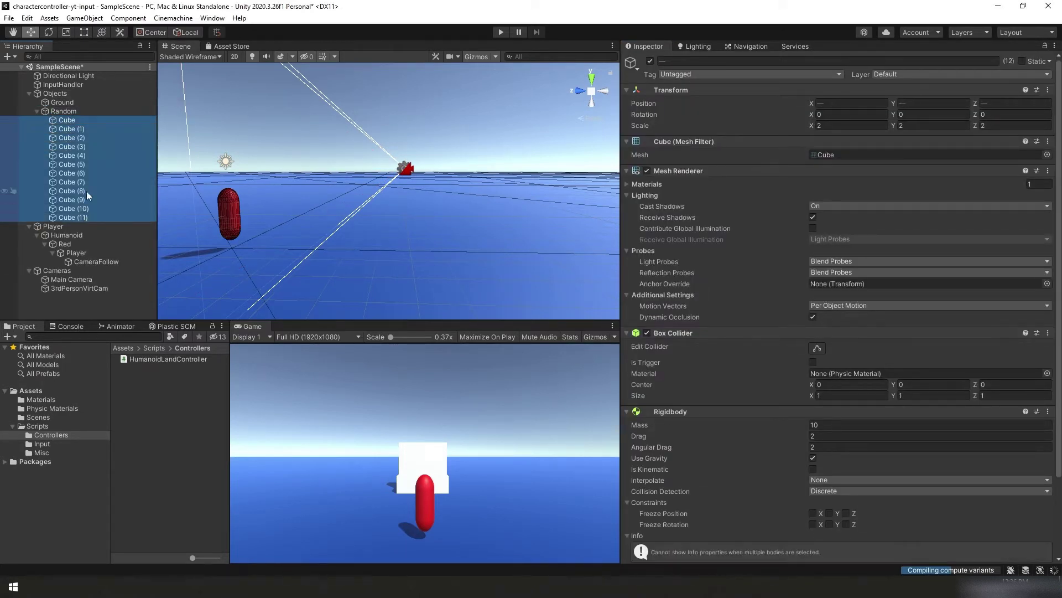
{"action": "left_click", "coordinate": [71, 119]}
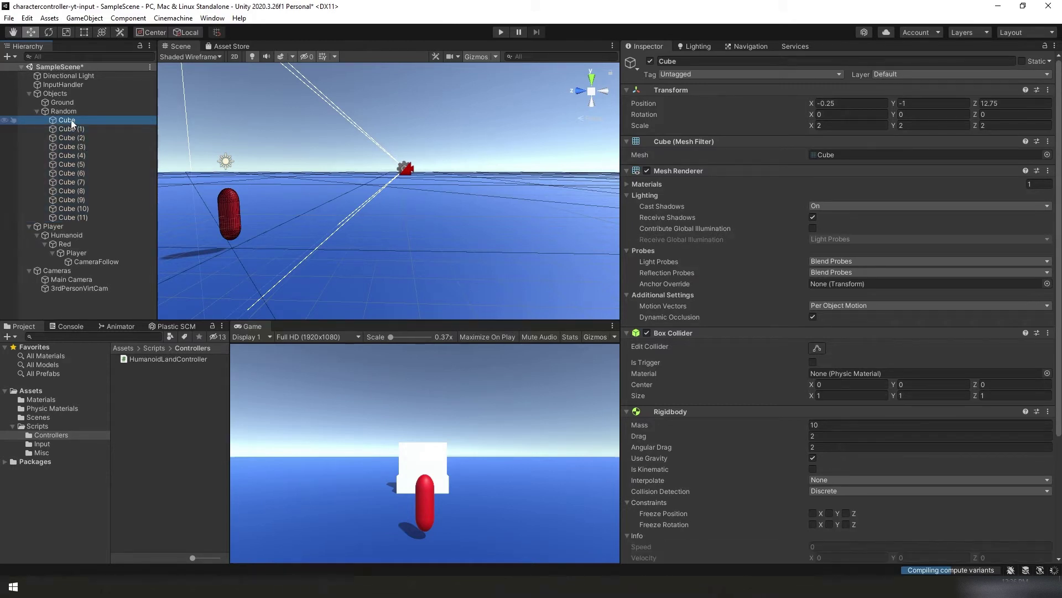
{"action": "left_click", "coordinate": [83, 217], "text": "shift"}
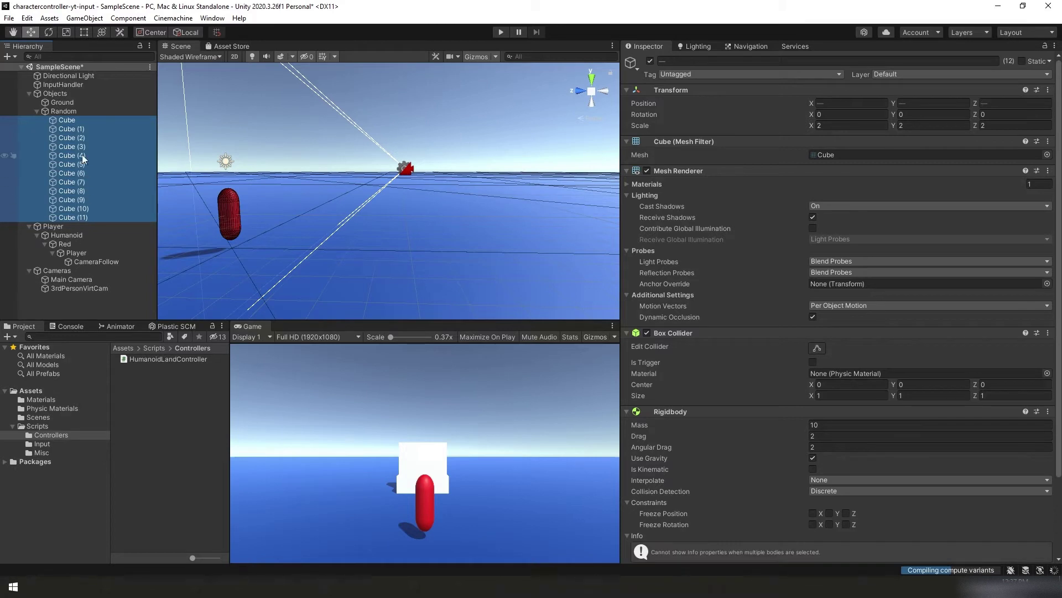
{"action": "left_click", "coordinate": [910, 75]}
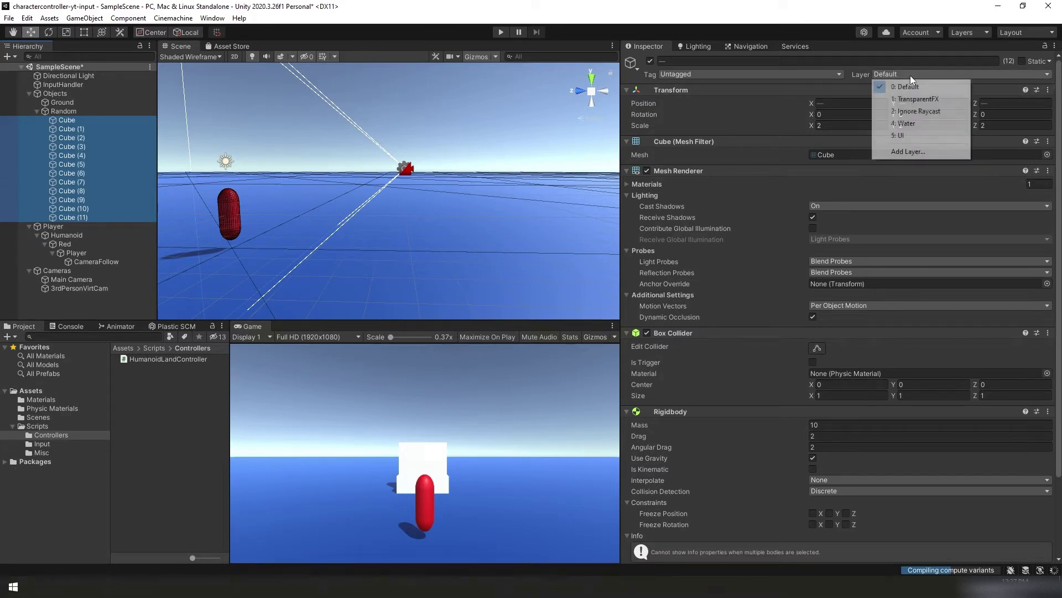
{"action": "left_click", "coordinate": [904, 153]}
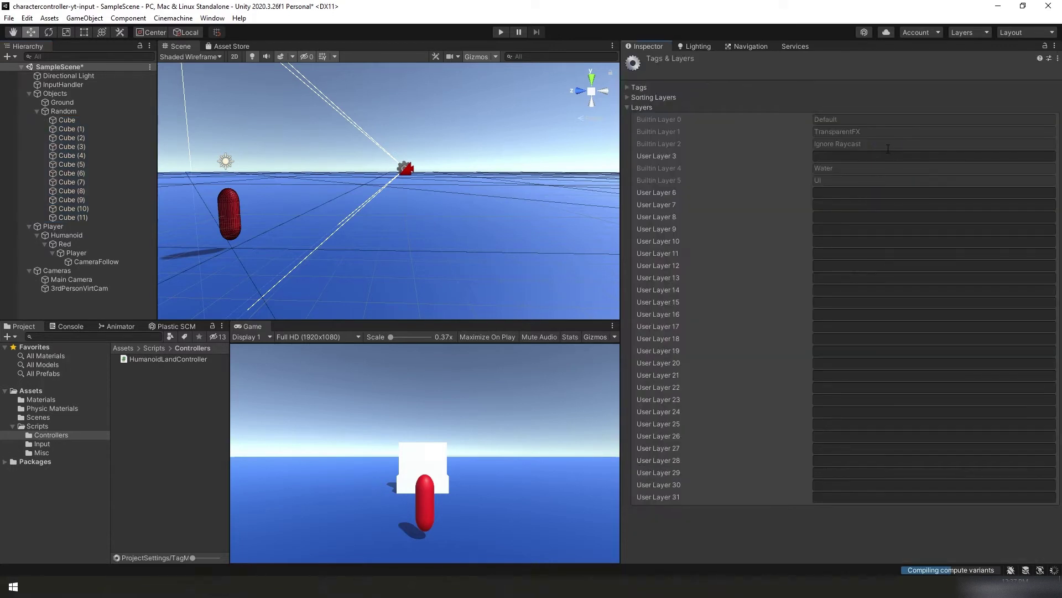
{"action": "left_click", "coordinate": [834, 193]}
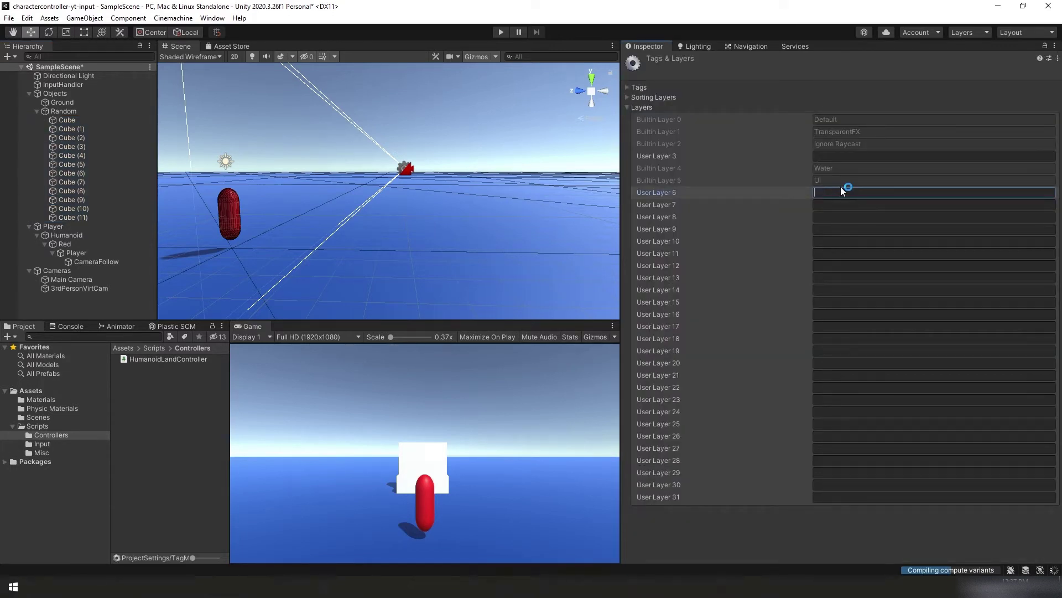
{"action": "type", "text": "mova"}
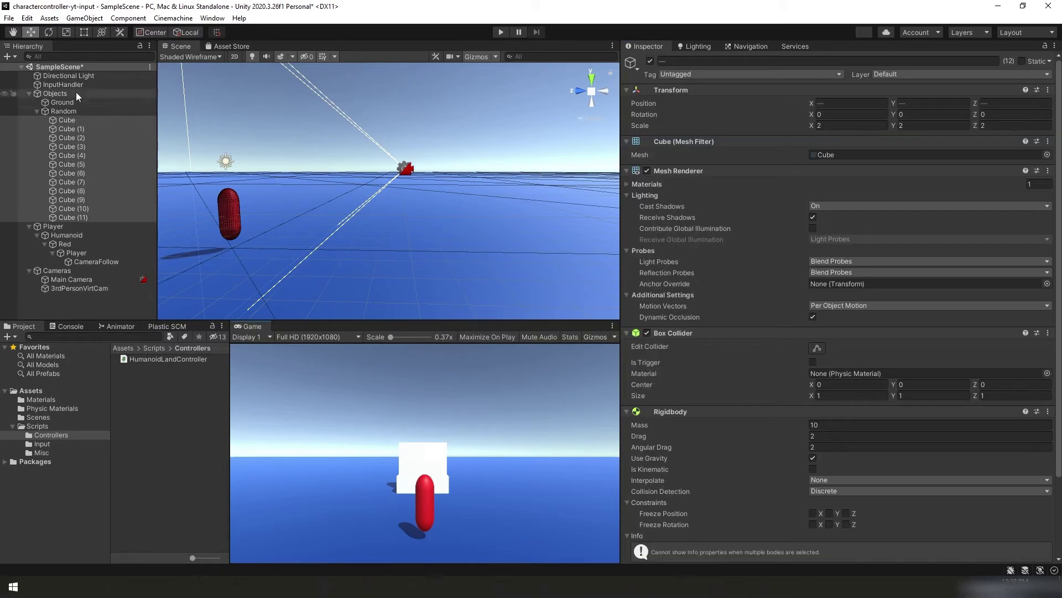
- Assign the movable layer to all the cubes under Random, from Cube to Cube (11)
{"action": "left_click", "coordinate": [58, 120]}
{"action": "left_click", "coordinate": [78, 218], "text": "shift"}
{"action": "left_click", "coordinate": [882, 74]}
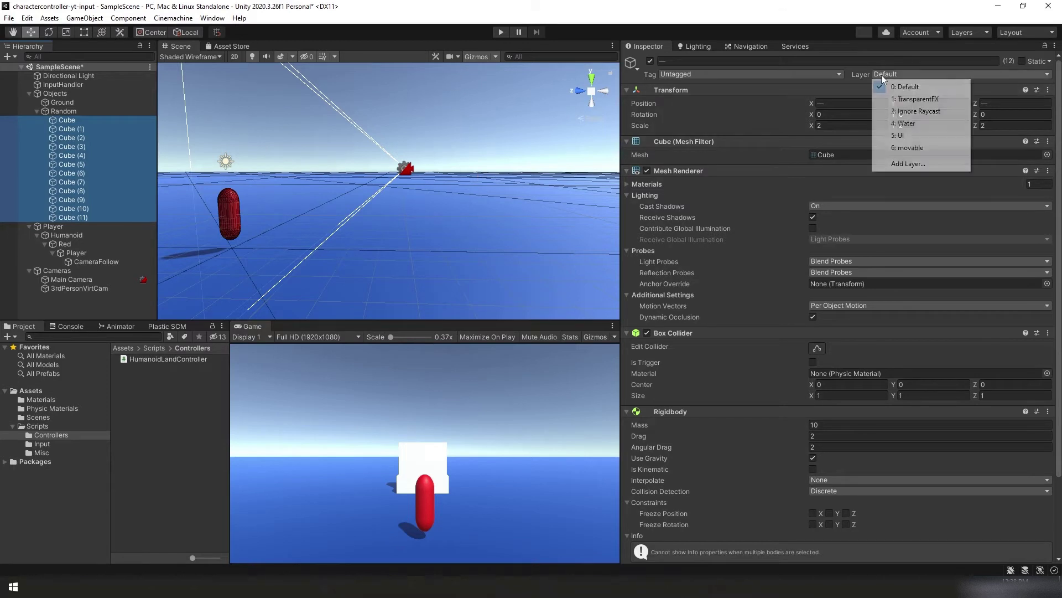
{"action": "left_click", "coordinate": [911, 148]}
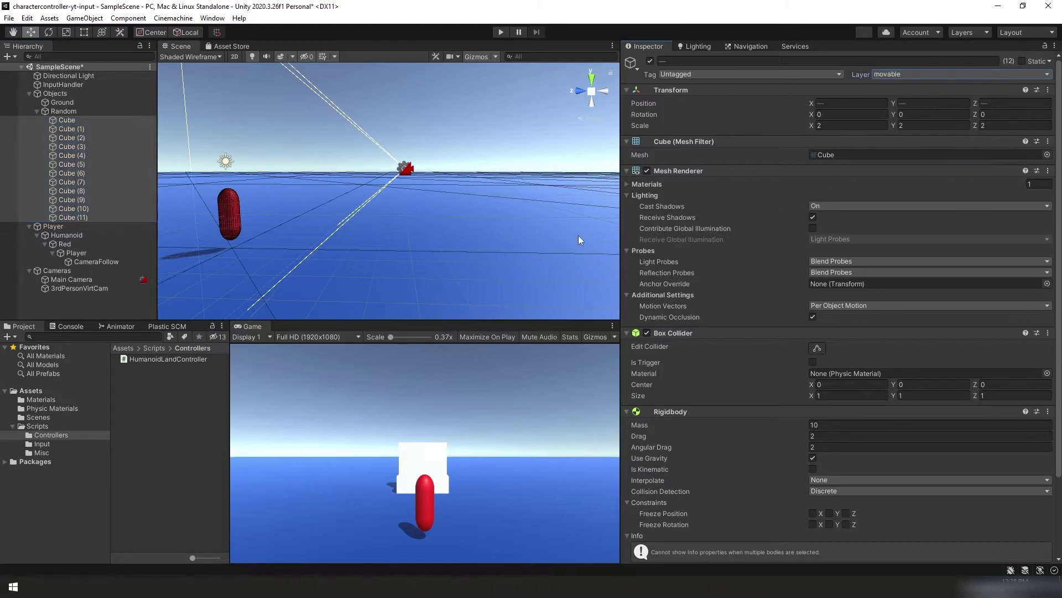
{"action": "left_click", "coordinate": [160, 248]}
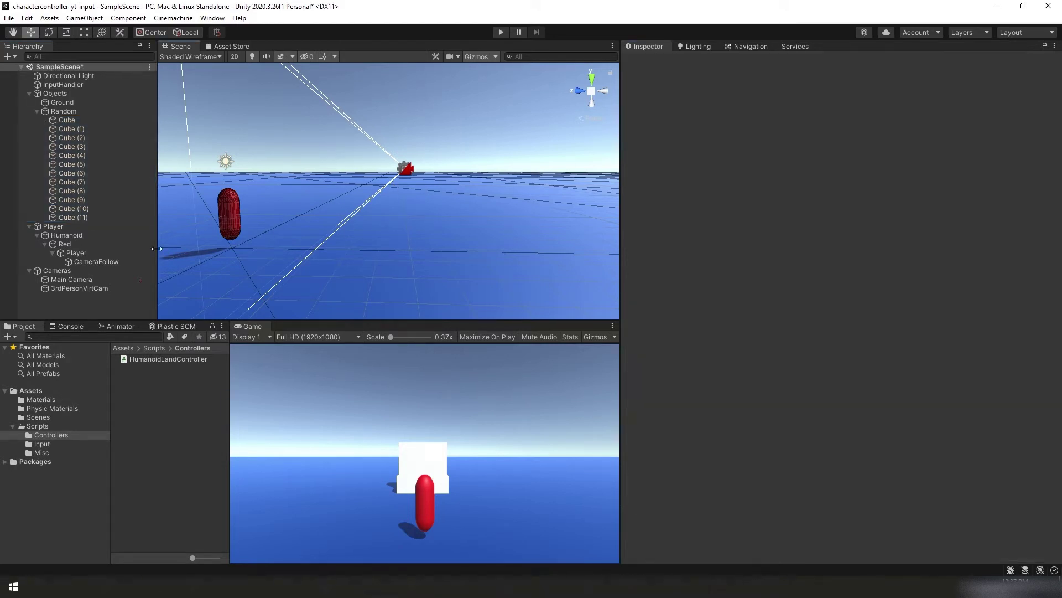
- In 3rdPersonVirtCam's Cinemachine Collider, set Transparent Layers to movable and Collide Against to Everything
{"action": "left_click", "coordinate": [82, 287]}
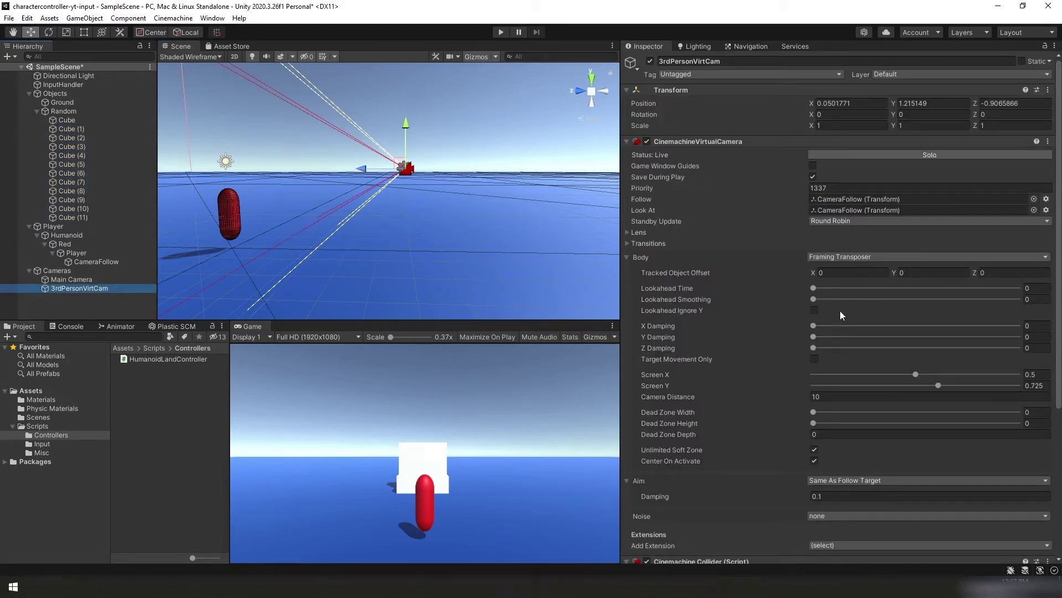
{"action": "scroll", "coordinate": [833, 310], "scroll_direction": "down", "scroll_amount": 5}
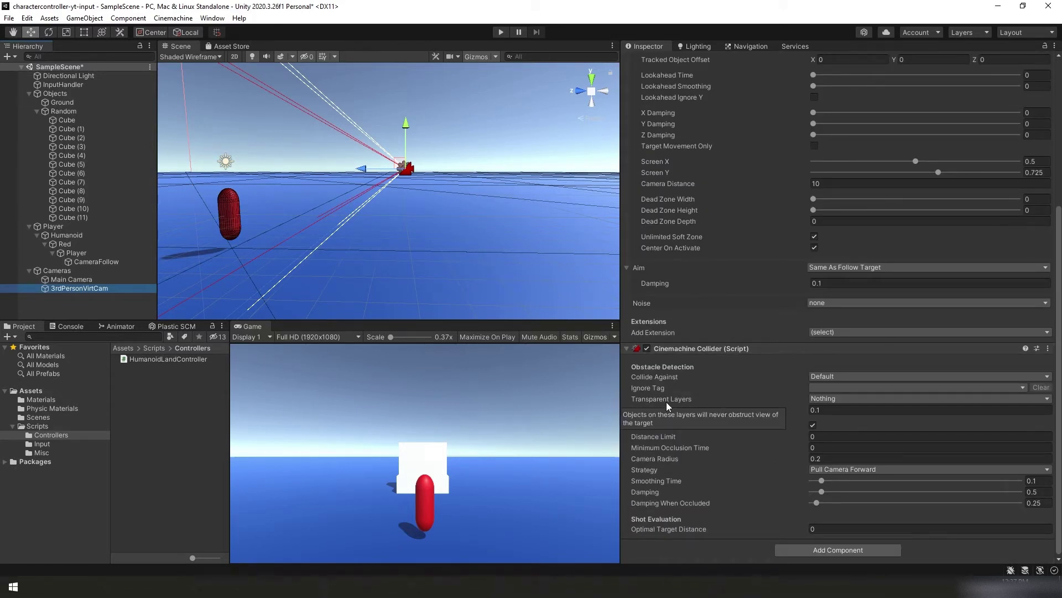
{"action": "left_click", "coordinate": [877, 399]}
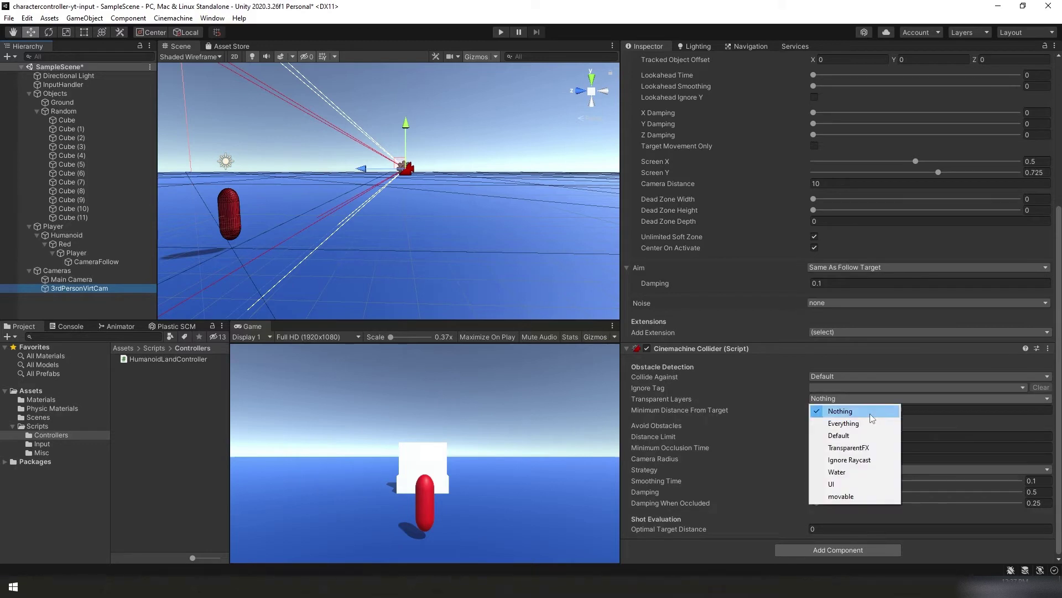
{"action": "left_click", "coordinate": [841, 497]}
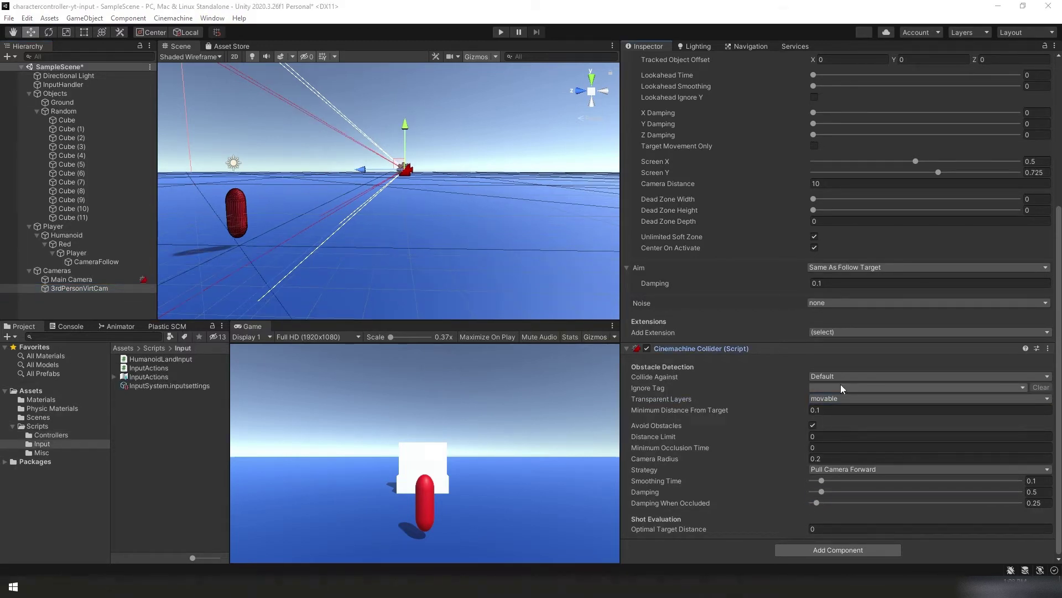
{"action": "left_click", "coordinate": [835, 377]}
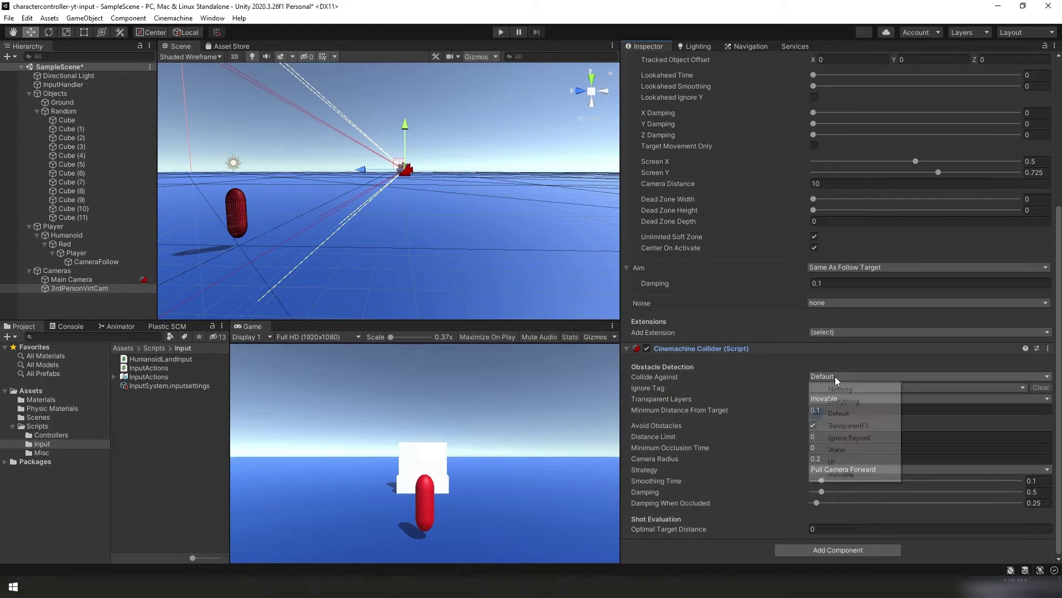
{"action": "left_click", "coordinate": [858, 403]}
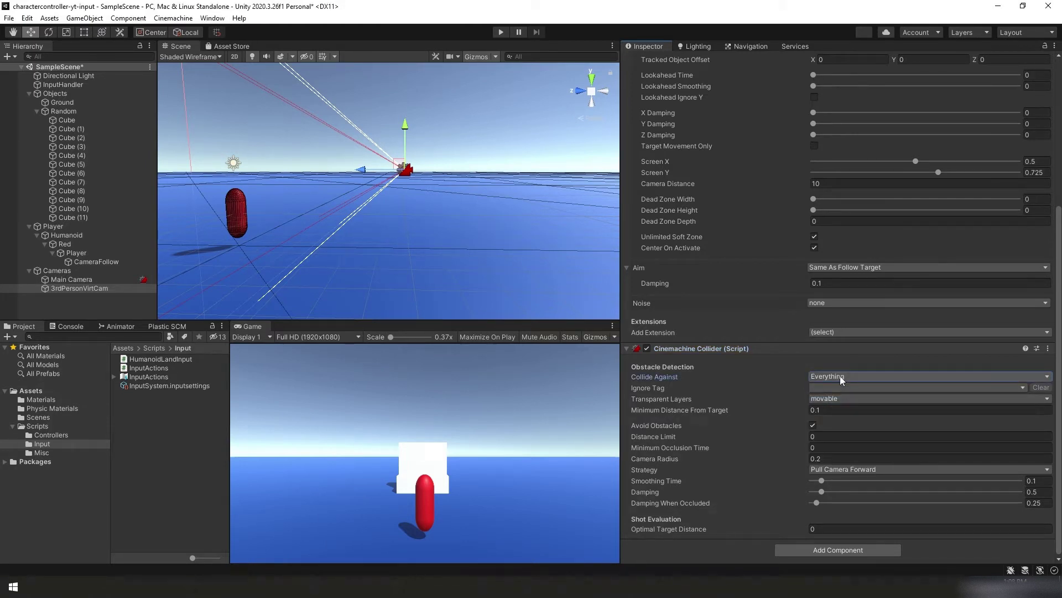
{"action": "left_click", "coordinate": [840, 377]}
{"action": "left_click", "coordinate": [670, 383]}
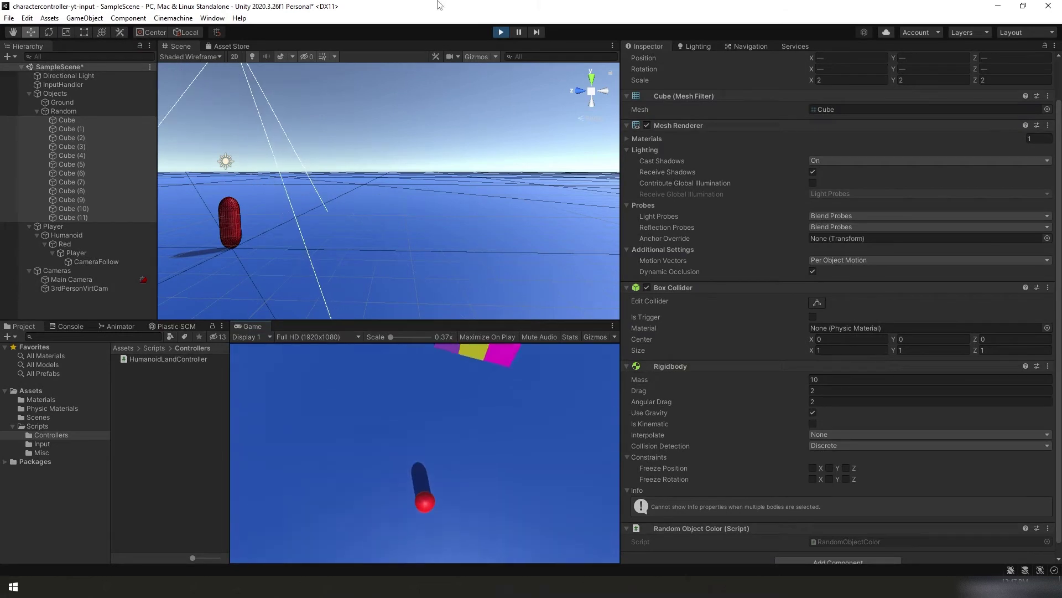
- Examine the camera's behaviour around the cubes in a maximized Game view during play, and restore the editor layout
{"action": "left_click", "coordinate": [612, 326]}
{"action": "left_click", "coordinate": [633, 365]}
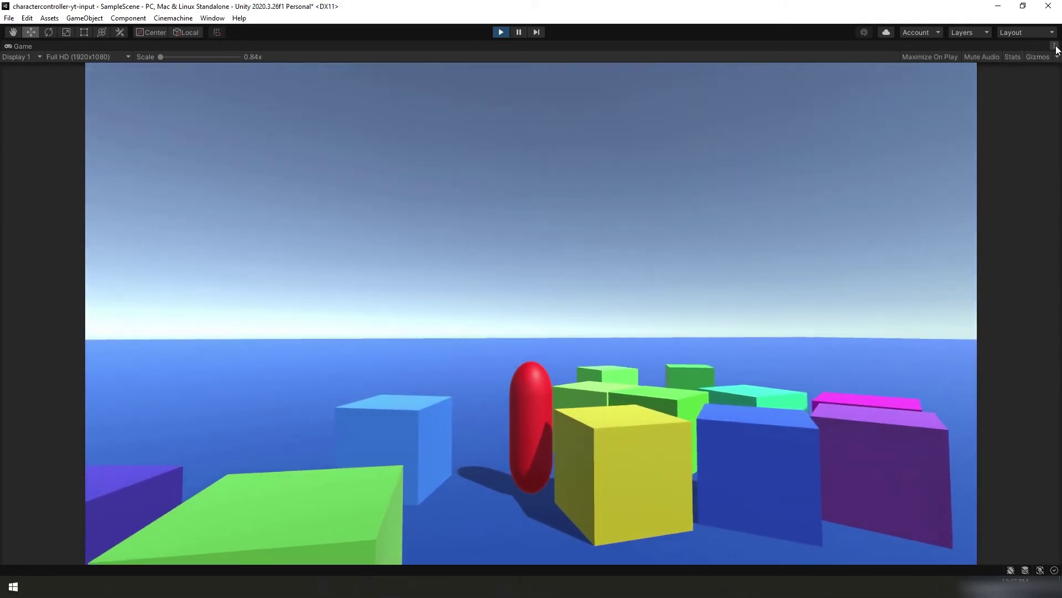
{"action": "left_click", "coordinate": [1054, 45]}
{"action": "left_click", "coordinate": [945, 86]}
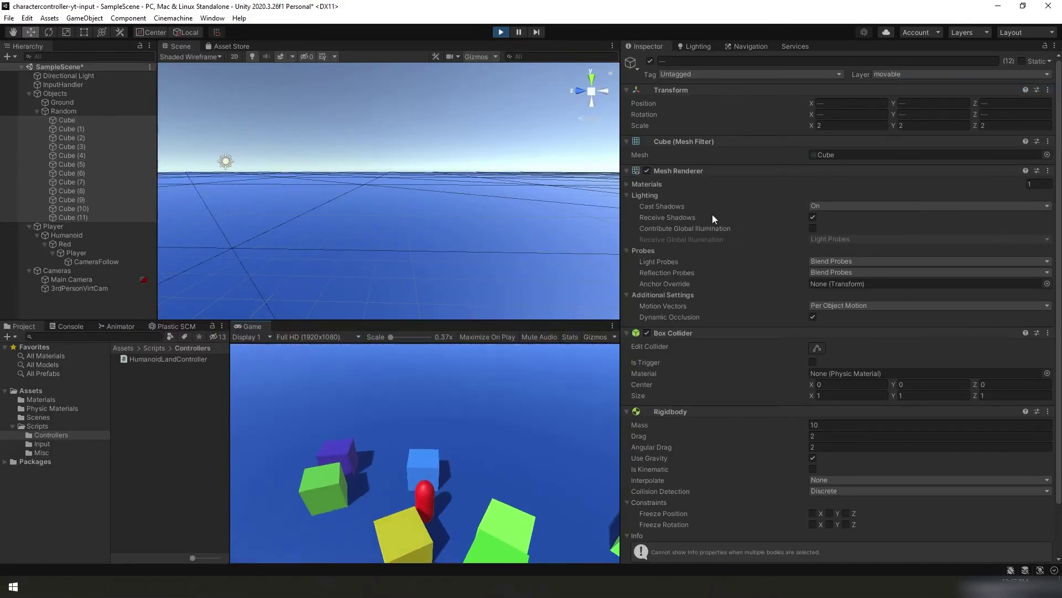
- Set the Movement Multiplier of Red's Humanoid Land Controller to 150 during play and maximize the Game view for another test
{"action": "left_click", "coordinate": [76, 243]}
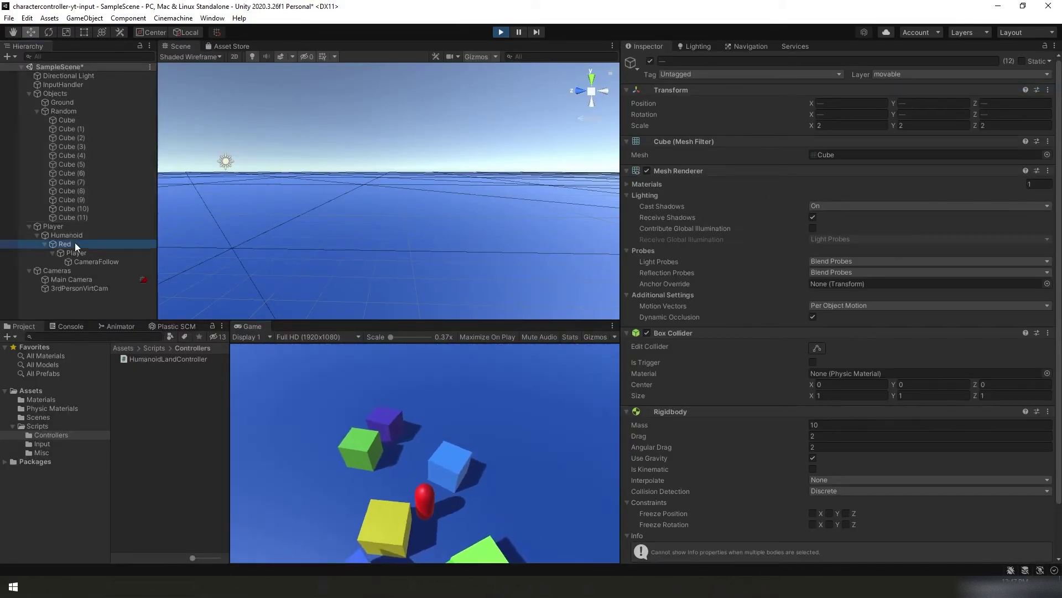
{"action": "scroll", "coordinate": [719, 410], "scroll_direction": "down", "scroll_amount": 2}
{"action": "left_click", "coordinate": [830, 506]}
{"action": "type", "text": "150"}
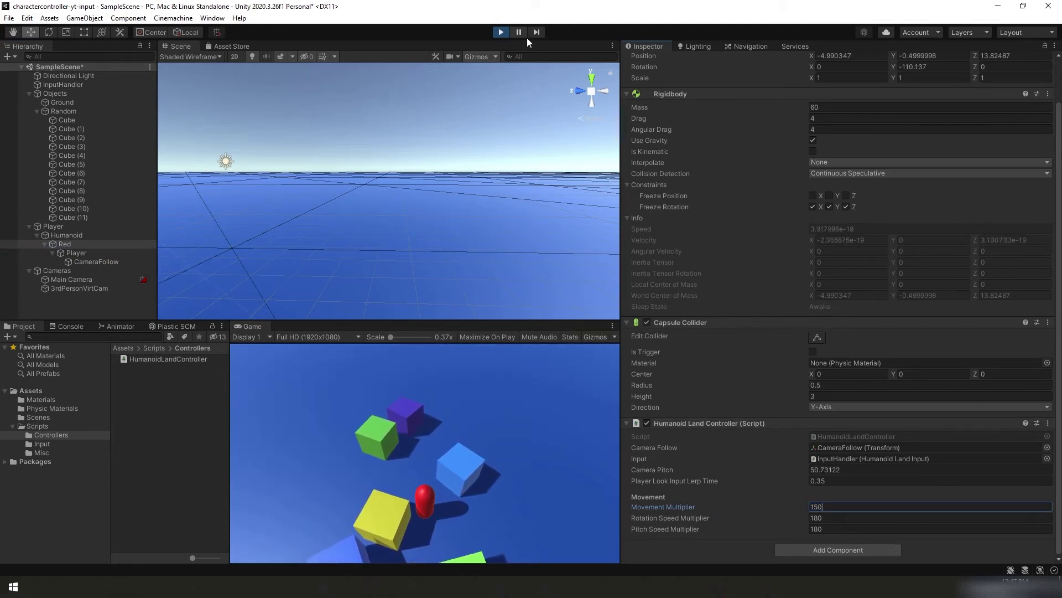
{"action": "left_click", "coordinate": [612, 326]}
{"action": "left_click", "coordinate": [637, 366]}
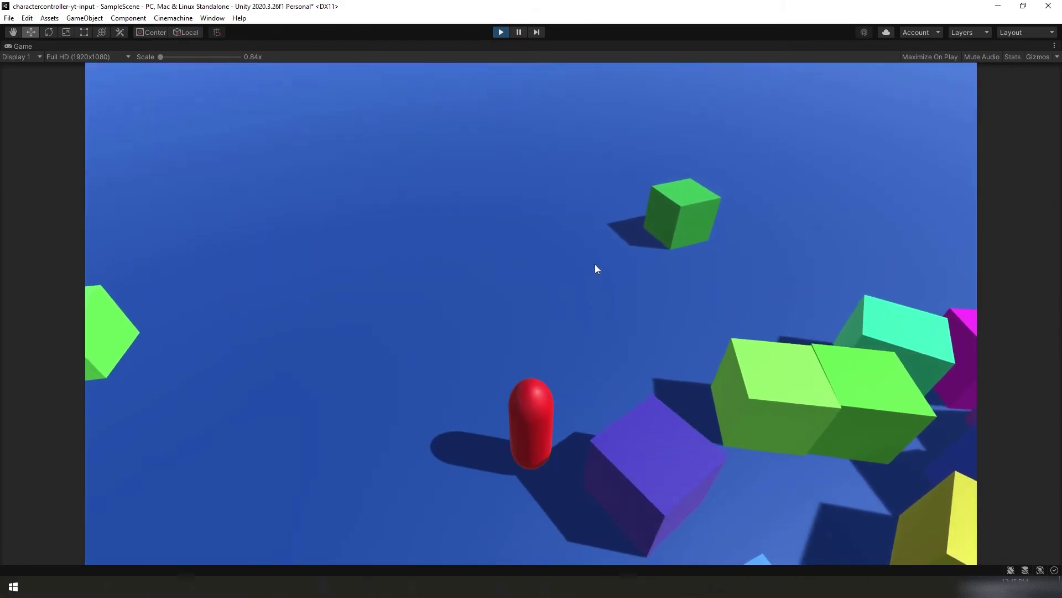
- Restore the maximized Game view to the normal editor layout and stop play mode
{"action": "left_click", "coordinate": [1054, 46]}
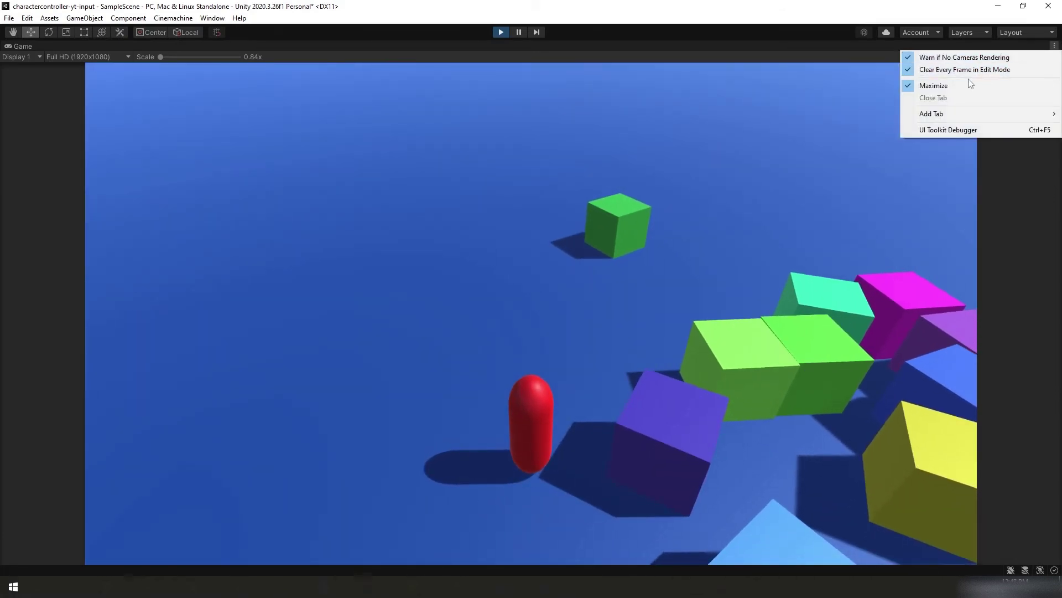
{"action": "left_click", "coordinate": [934, 85]}
{"action": "left_click", "coordinate": [501, 32]}
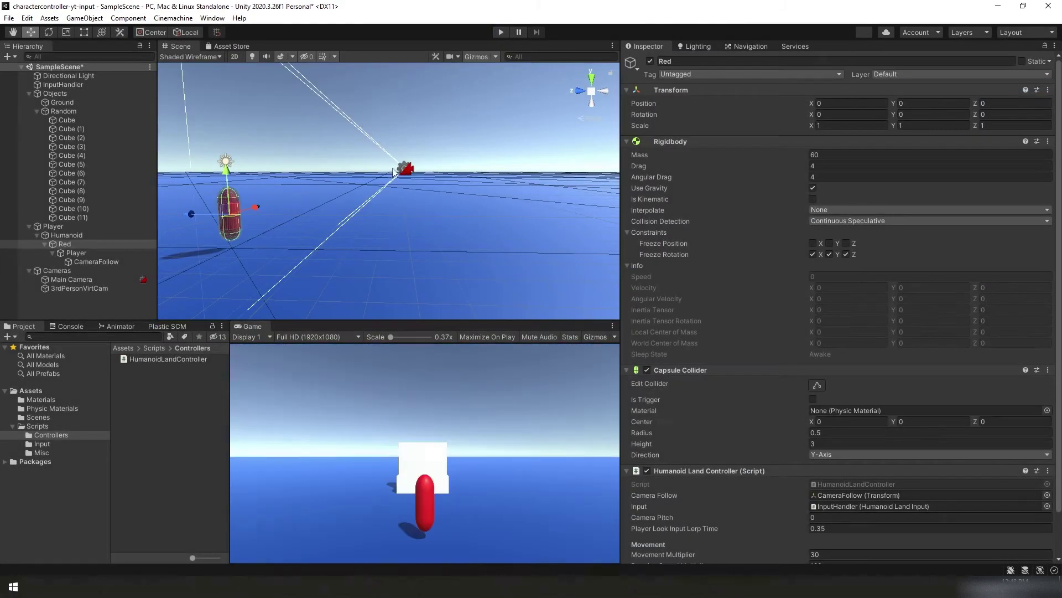
- In Main Camera's CinemachineBrain, set both the Update Method and the Blend Update Method to Fixed Update
{"action": "left_click", "coordinate": [74, 280]}
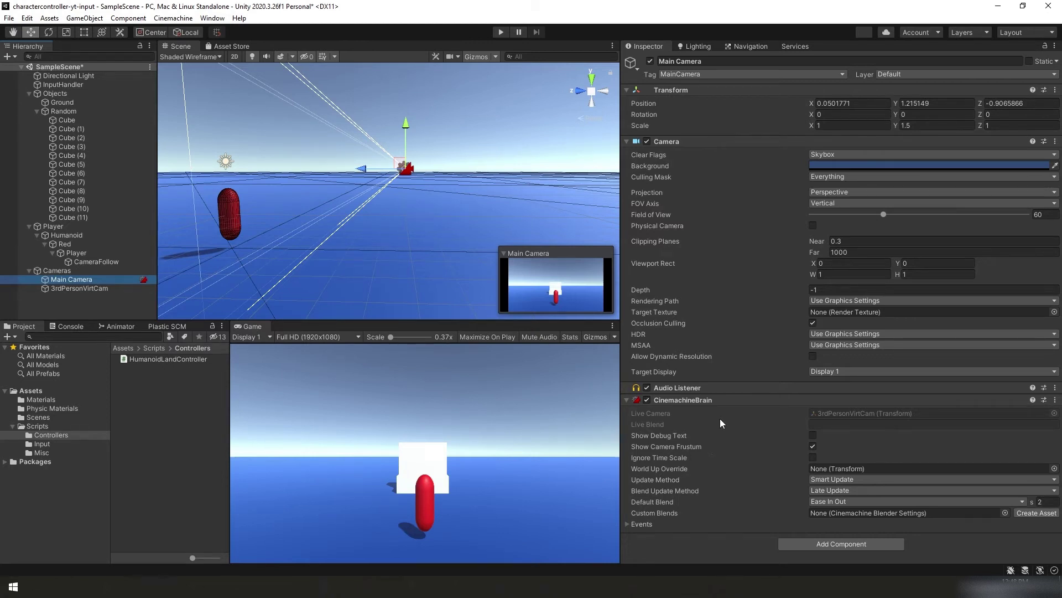
{"action": "mouse_move", "coordinate": [675, 481]}
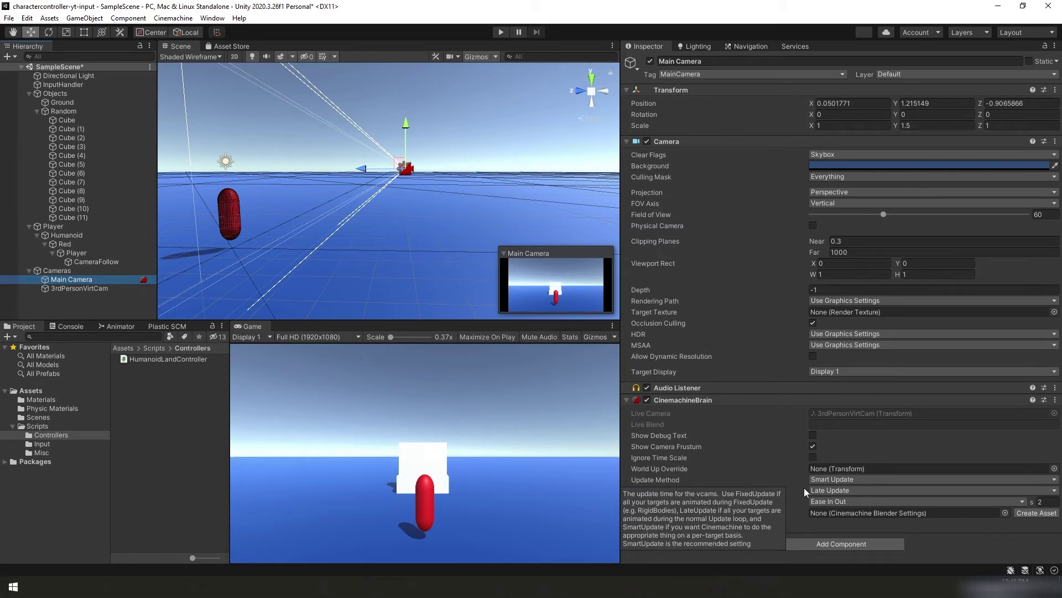
{"action": "mouse_move", "coordinate": [788, 490]}
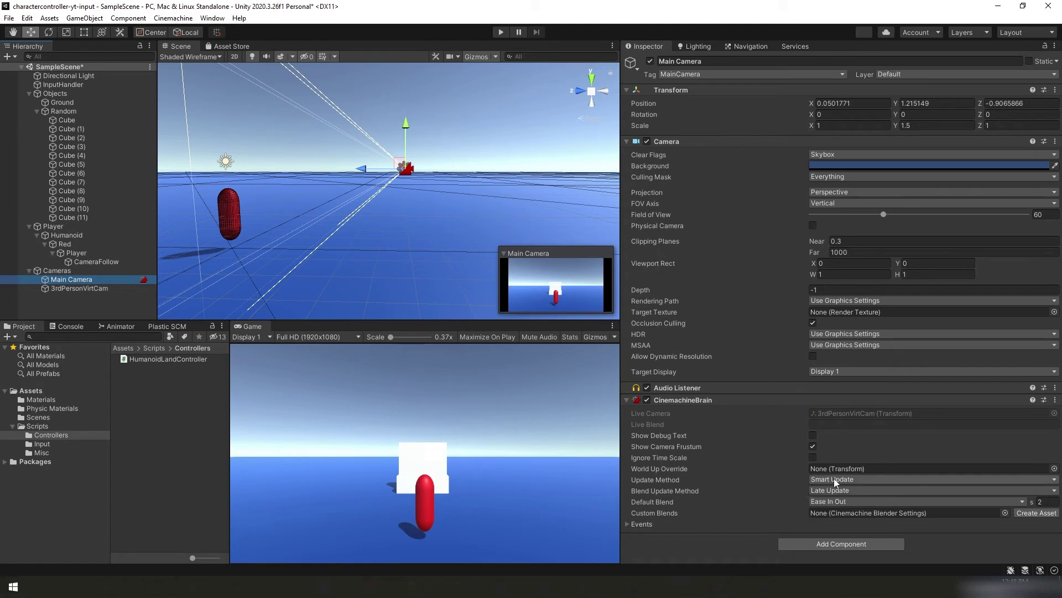
{"action": "left_click", "coordinate": [814, 480]}
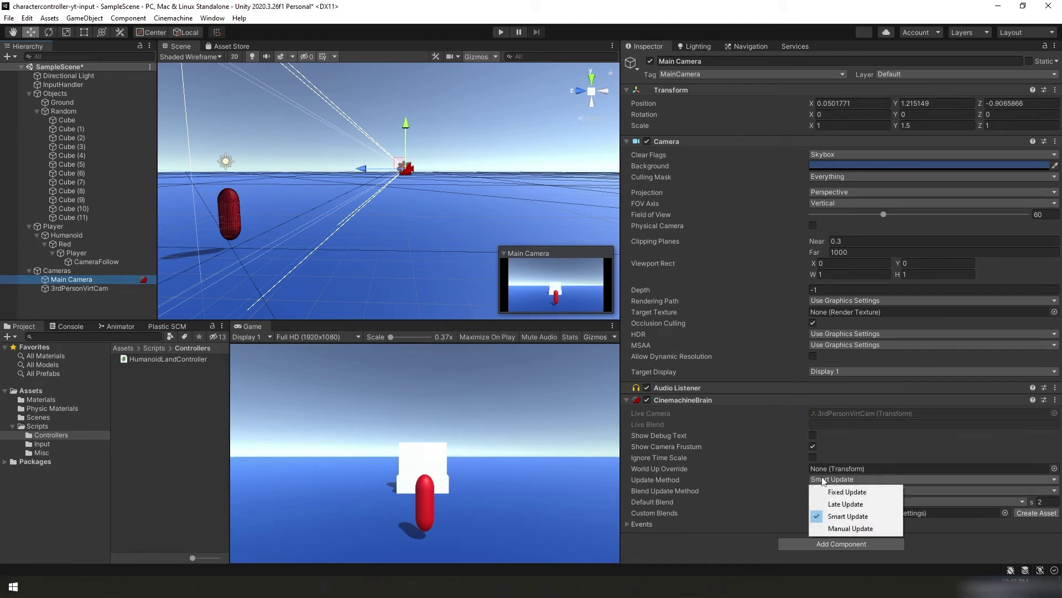
{"action": "left_click", "coordinate": [855, 492]}
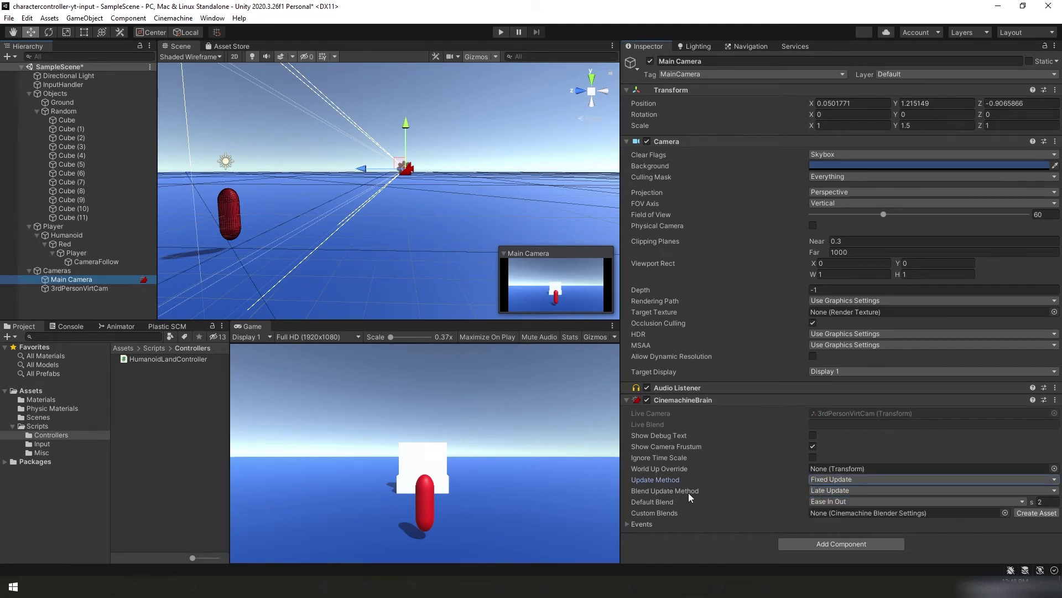
{"action": "left_click", "coordinate": [830, 491]}
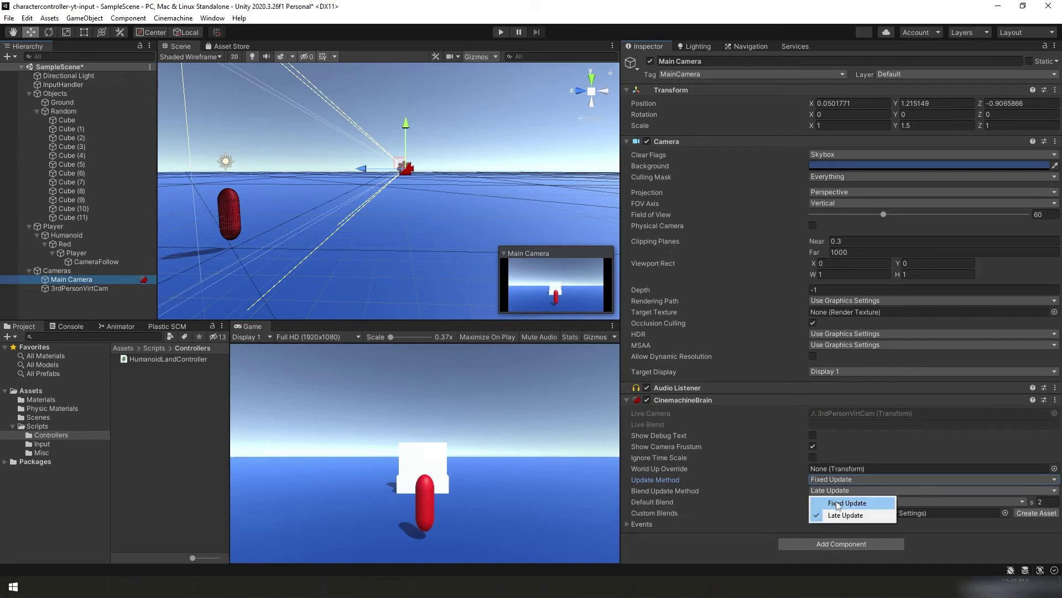
{"action": "left_click", "coordinate": [838, 503]}
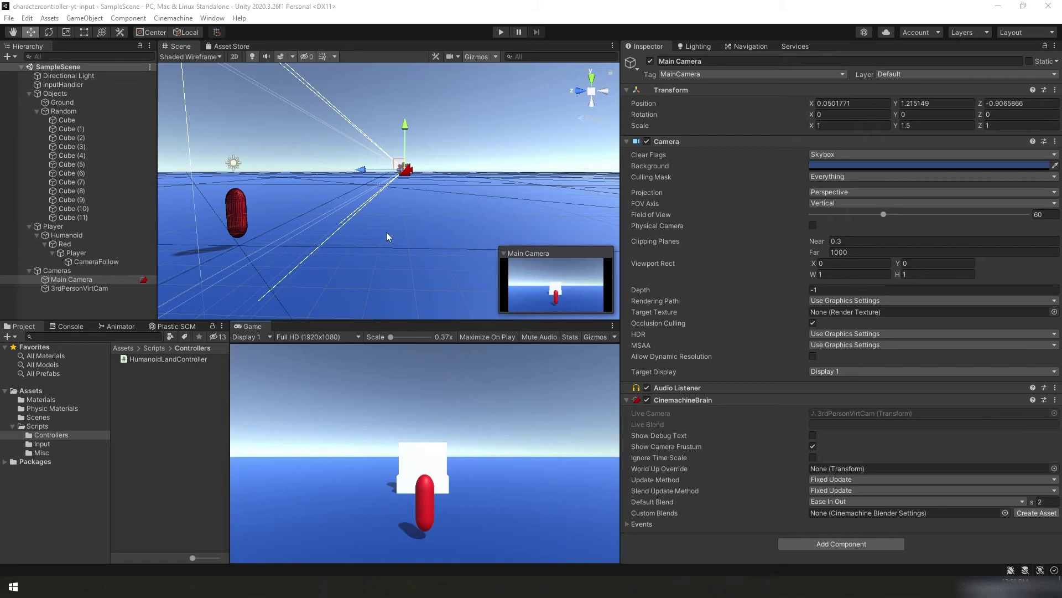
- Create a settings asset for the Input System Package in the project settings and set Default Deadzone Min to 0.175
{"action": "left_click", "coordinate": [29, 18]}
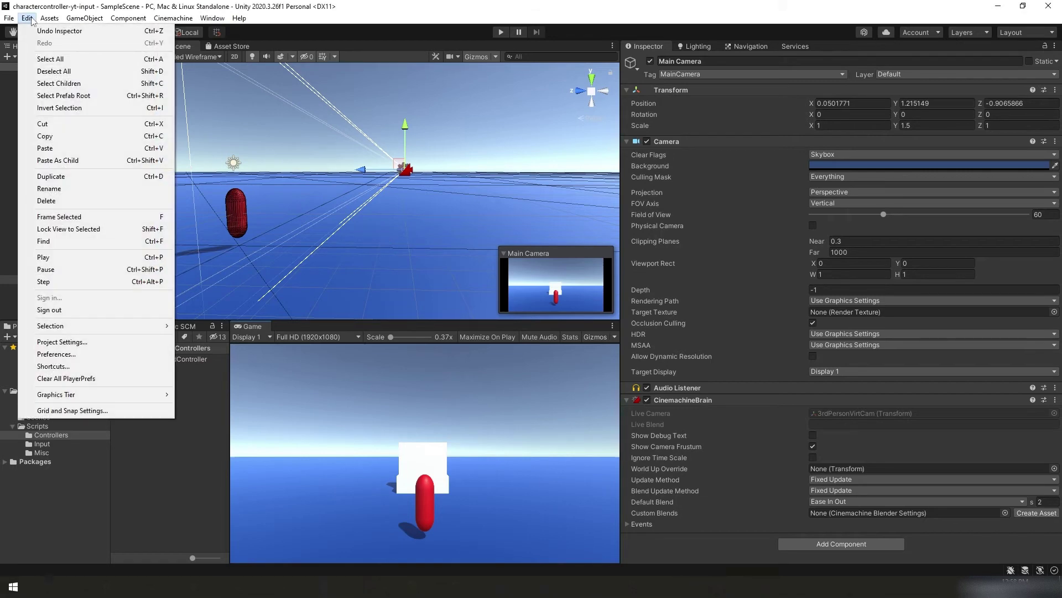
{"action": "left_click", "coordinate": [61, 342]}
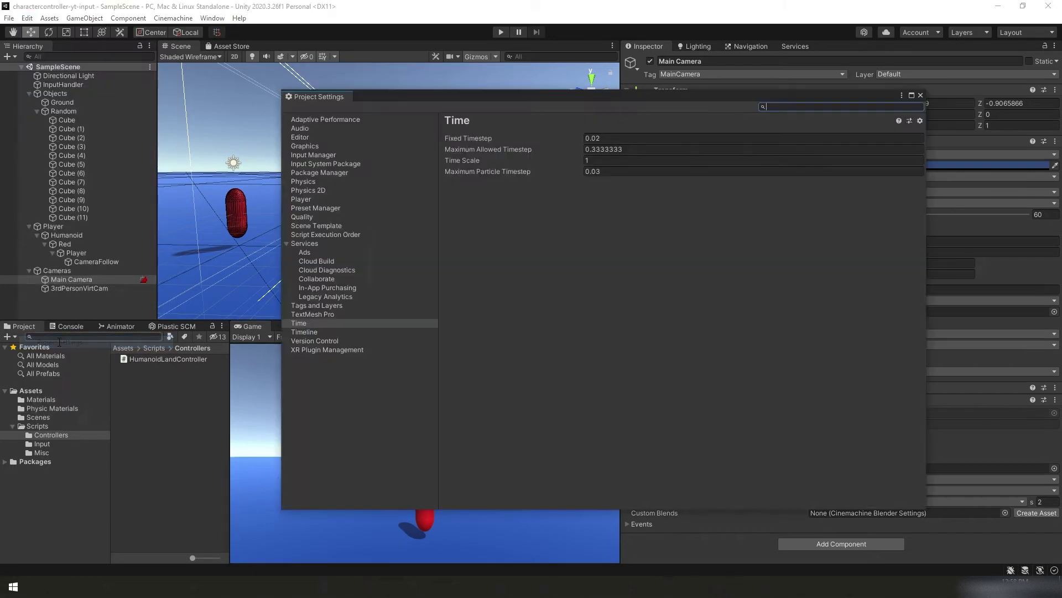
{"action": "left_click", "coordinate": [331, 163]}
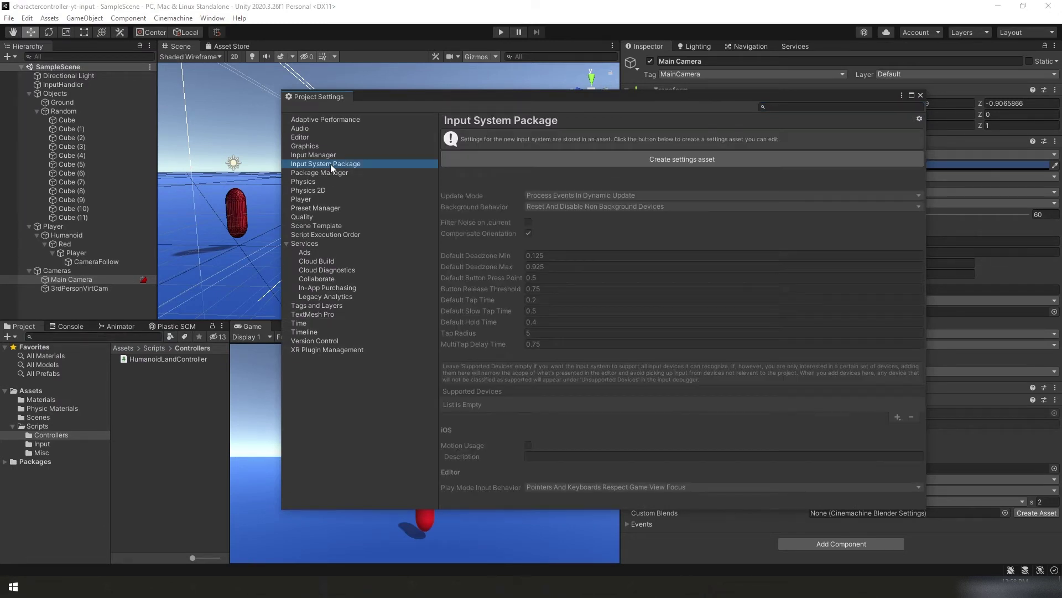
{"action": "left_click", "coordinate": [652, 162]}
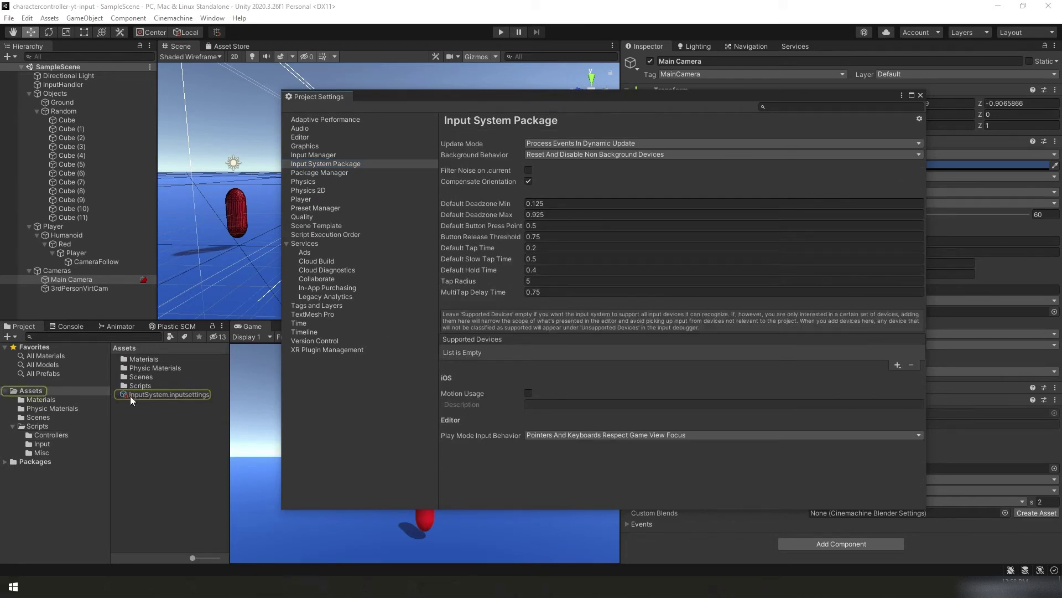
{"action": "left_click", "coordinate": [472, 205]}
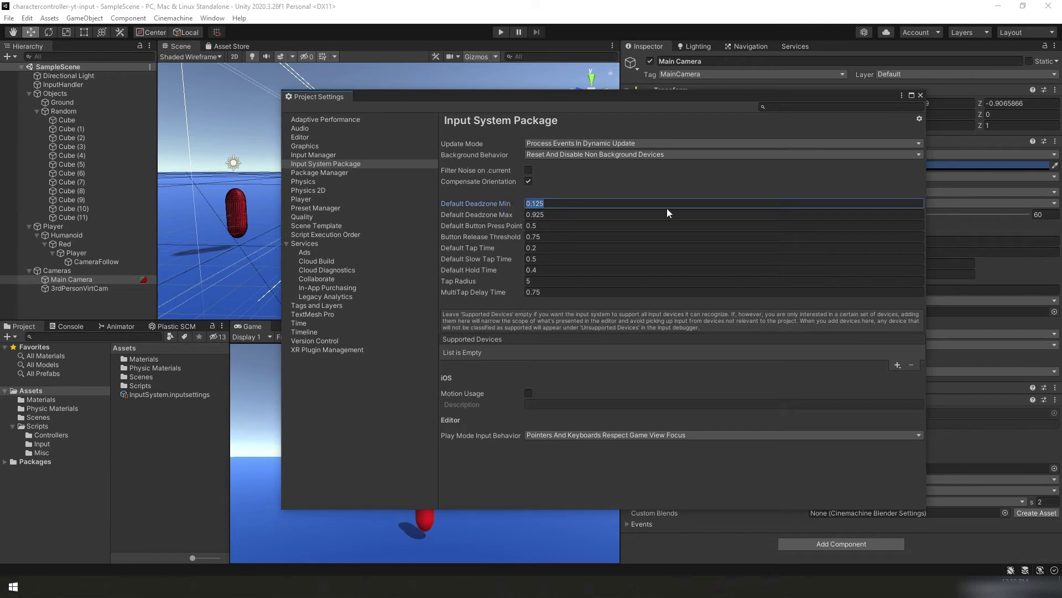
{"action": "type", "text": "0.175"}
{"action": "left_click", "coordinate": [920, 95]}
- Move the InputSystem.inputsettings asset into the Input folder under Scripts and show that folder's contents
{"action": "left_click_drag", "start_coordinate": [146, 395], "coordinate": [42, 448]}
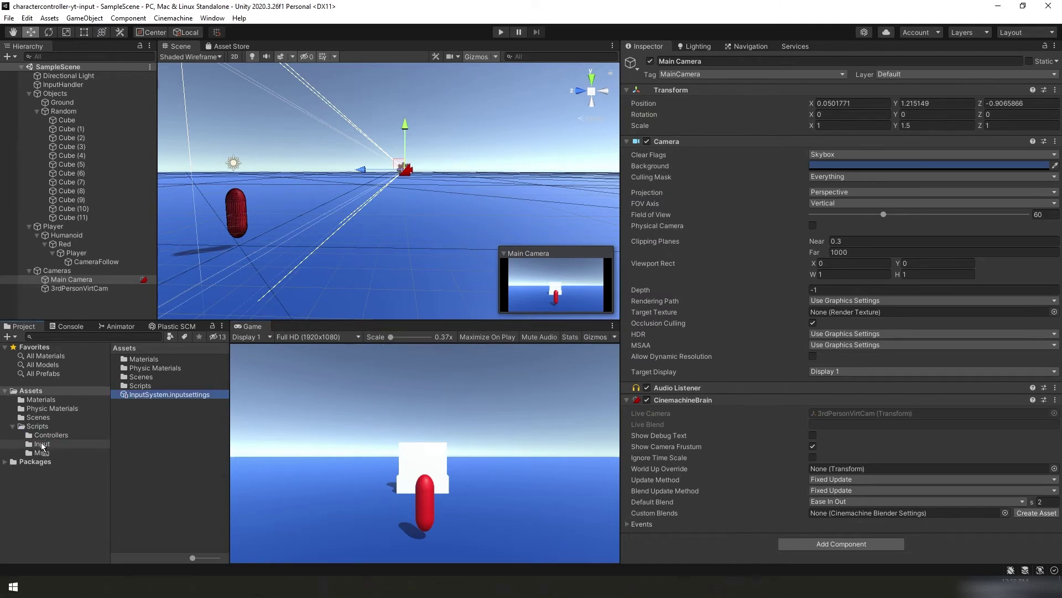
{"action": "left_click_drag", "start_coordinate": [42, 446], "coordinate": [43, 447]}
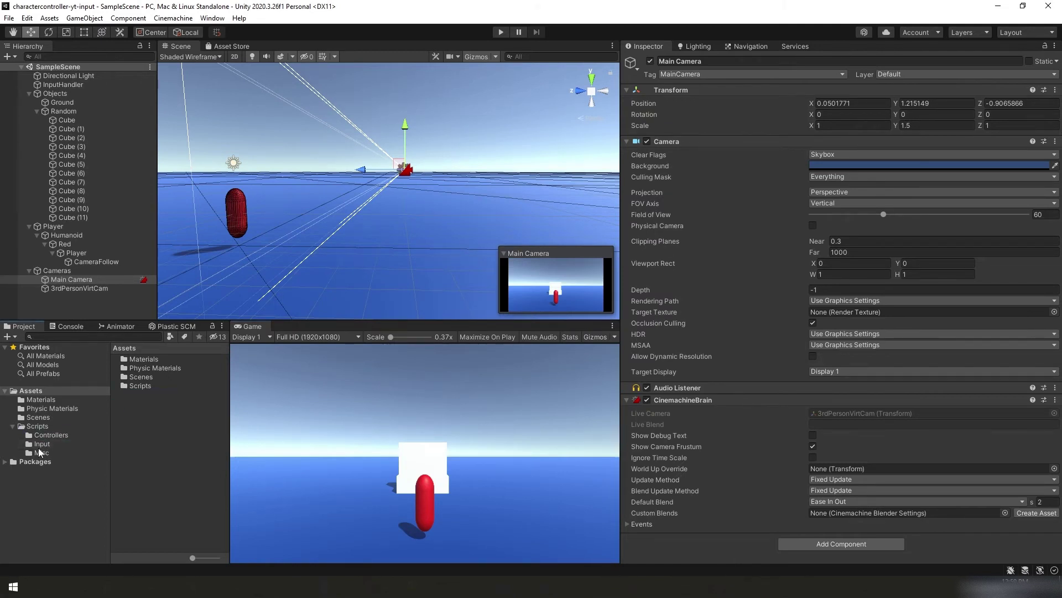
{"action": "left_click", "coordinate": [43, 446]}
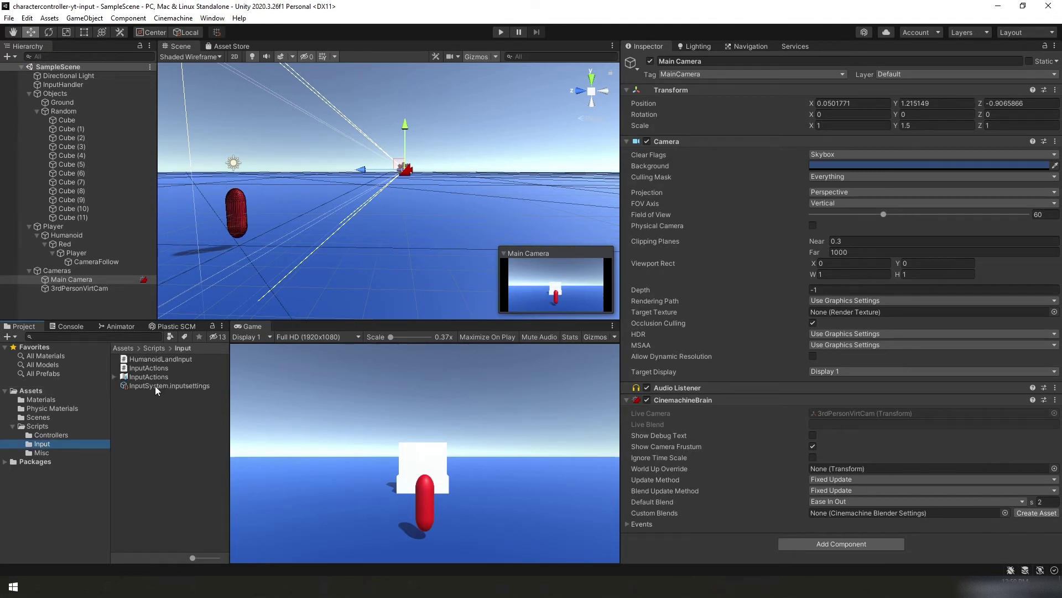
- Check Default Deadzone Min in the Input System Package project settings and close the settings window
{"action": "left_click", "coordinate": [27, 18]}
{"action": "left_click", "coordinate": [65, 342]}
{"action": "left_click", "coordinate": [554, 204]}
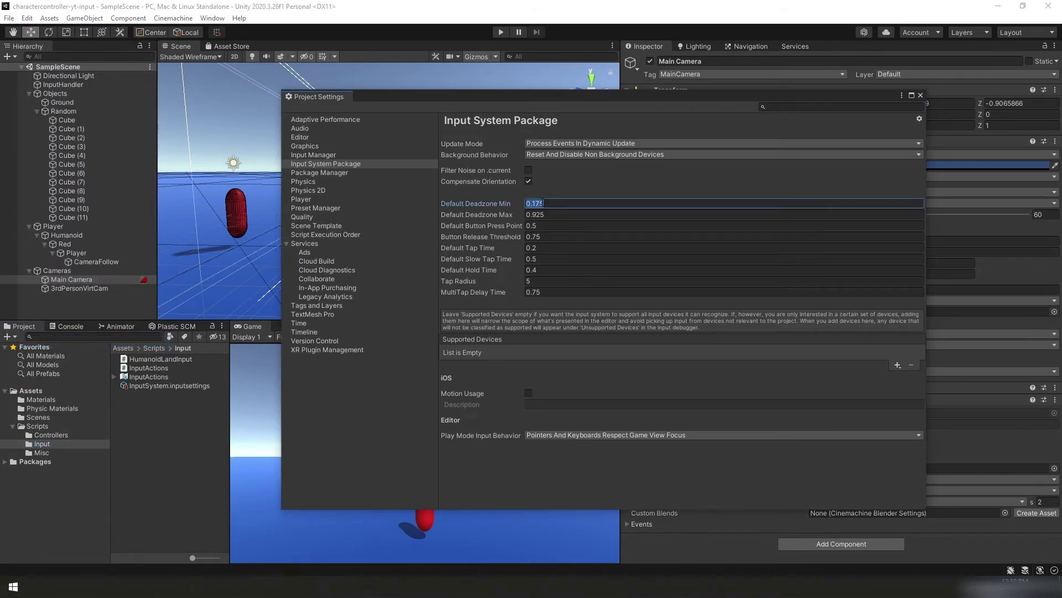
{"action": "left_click", "coordinate": [921, 95]}
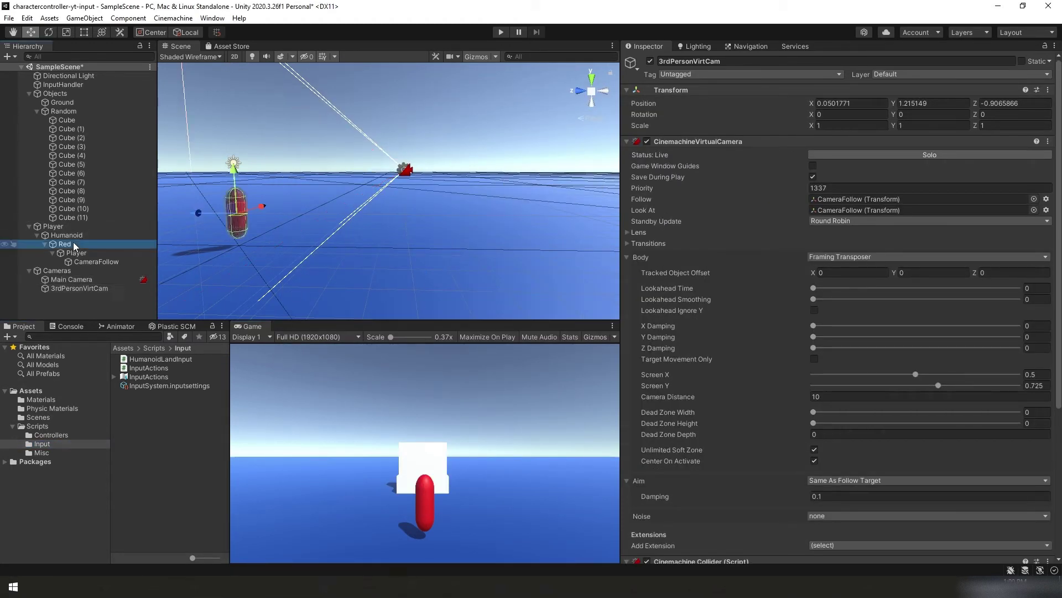
- Set the Movement Multiplier of Red's Humanoid Land Controller to 120 and play-test the capsule among the cubes
{"action": "scroll", "coordinate": [755, 264], "scroll_direction": "down", "scroll_amount": 2}
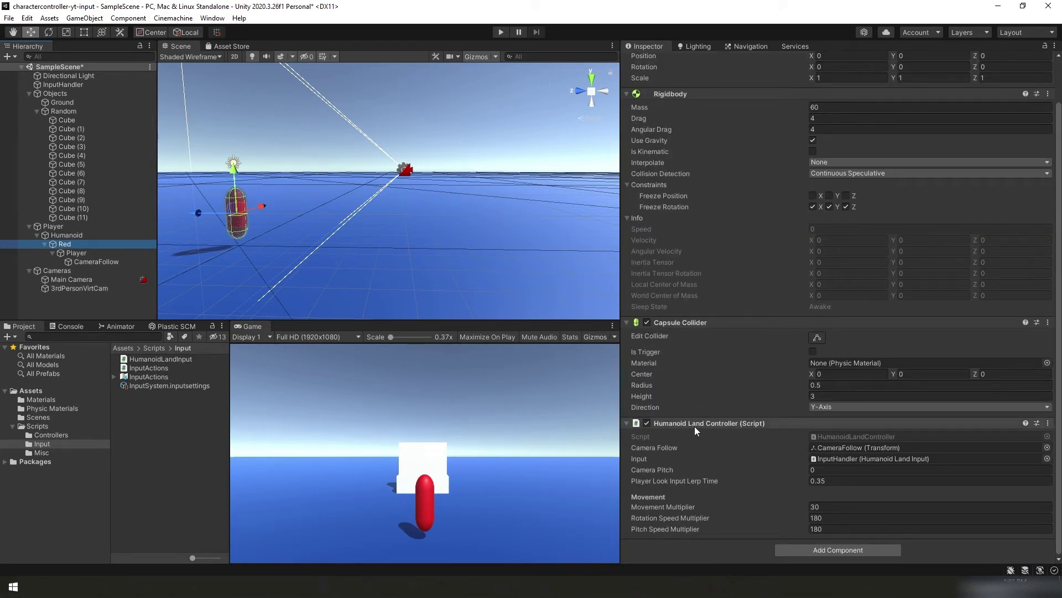
{"action": "left_click", "coordinate": [835, 506]}
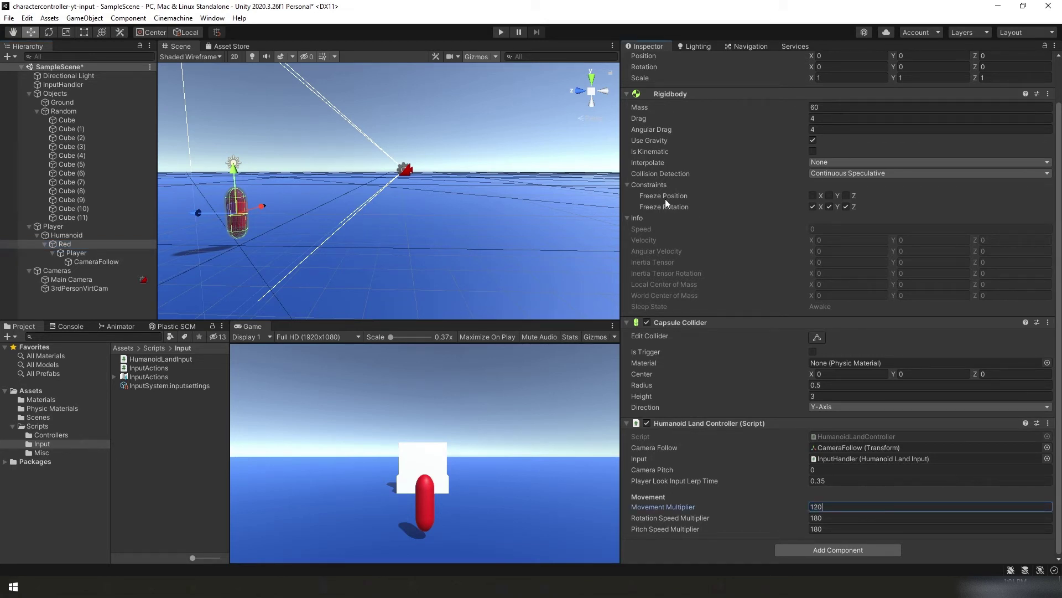
{"action": "left_click", "coordinate": [498, 33]}
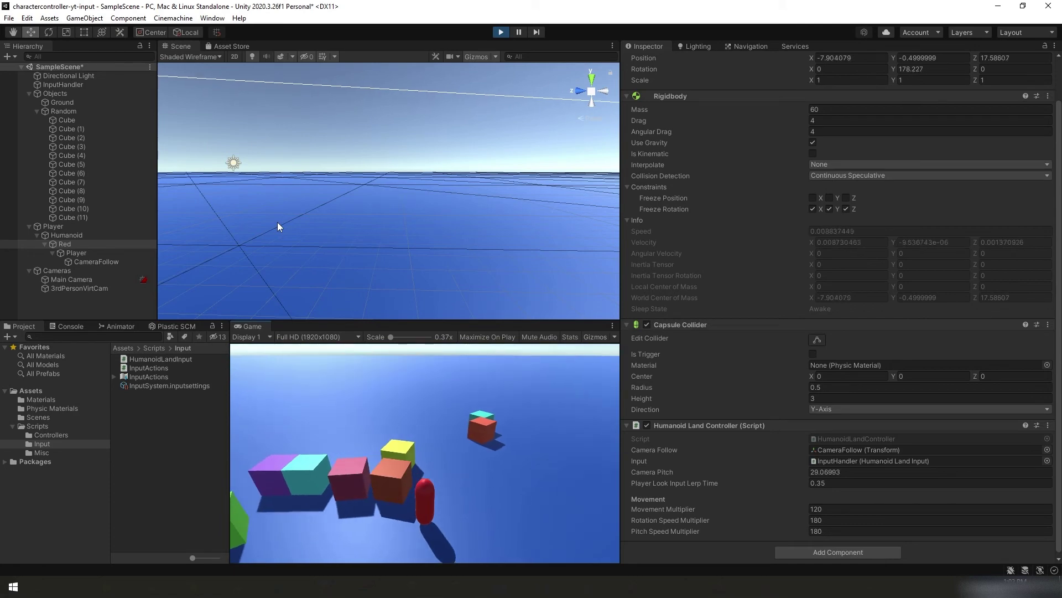
{"action": "key", "text": "ctrl+p"}
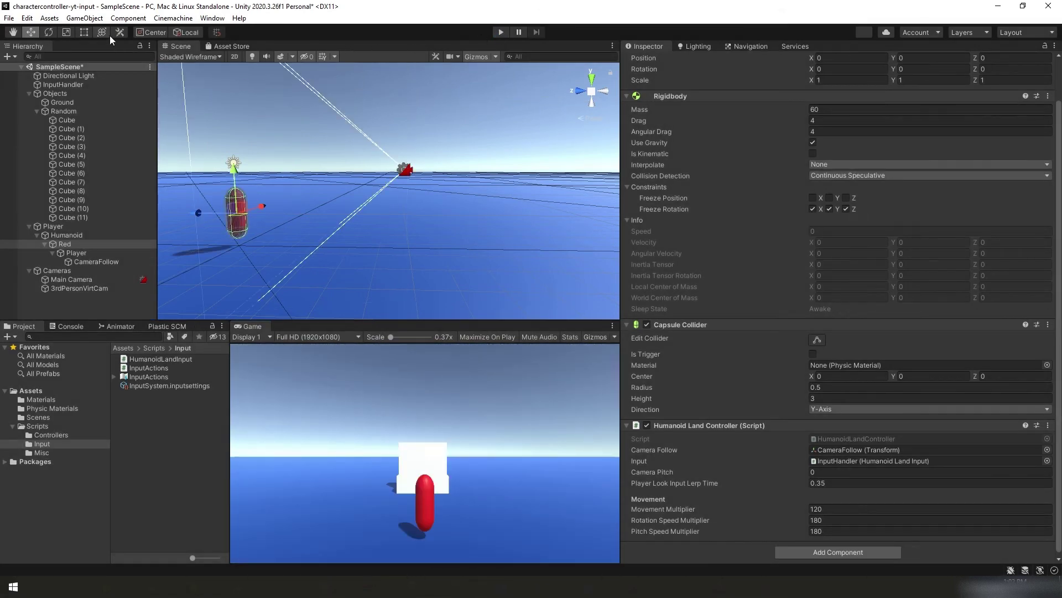
- Set Default Deadzone Min to 0.25 in the Input System Package project settings
{"action": "left_click", "coordinate": [27, 18]}
{"action": "left_click", "coordinate": [51, 342]}
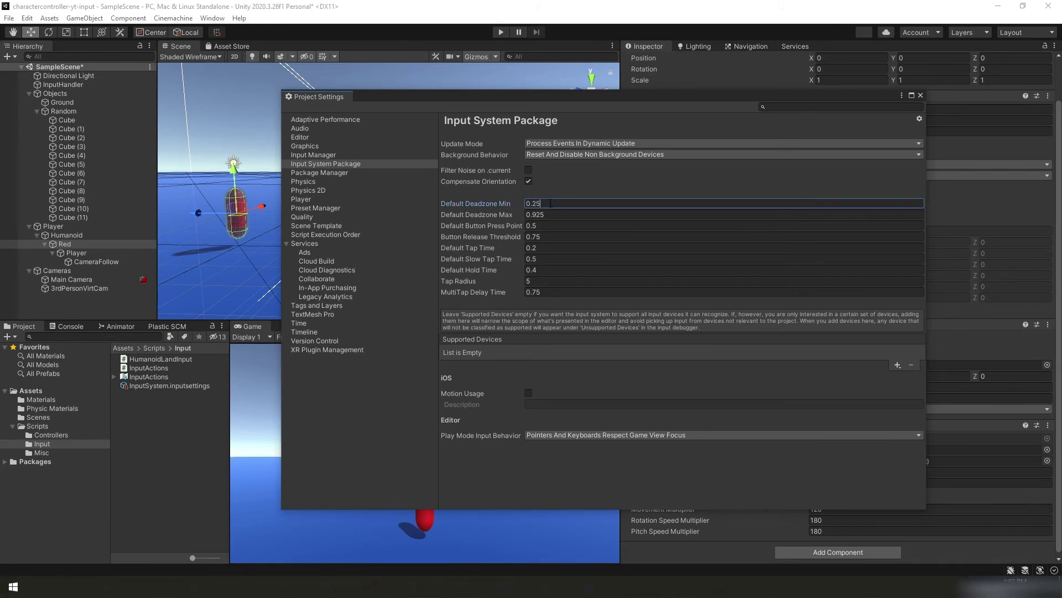
{"action": "left_click", "coordinate": [921, 96]}
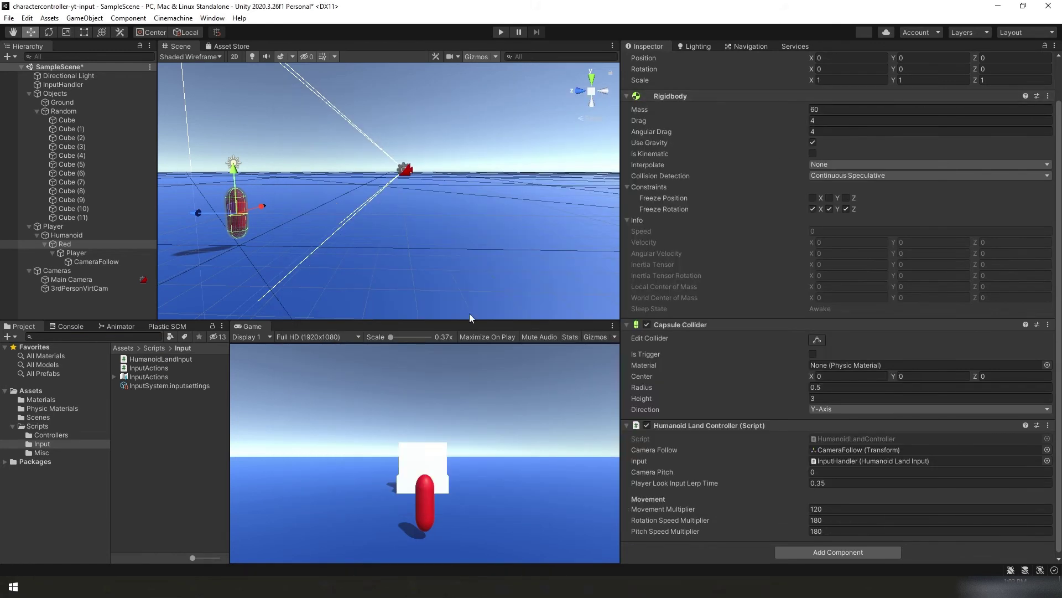
- Check the layer assigned to Cube (7) and Cube (1) under Random
{"action": "left_click", "coordinate": [67, 183]}
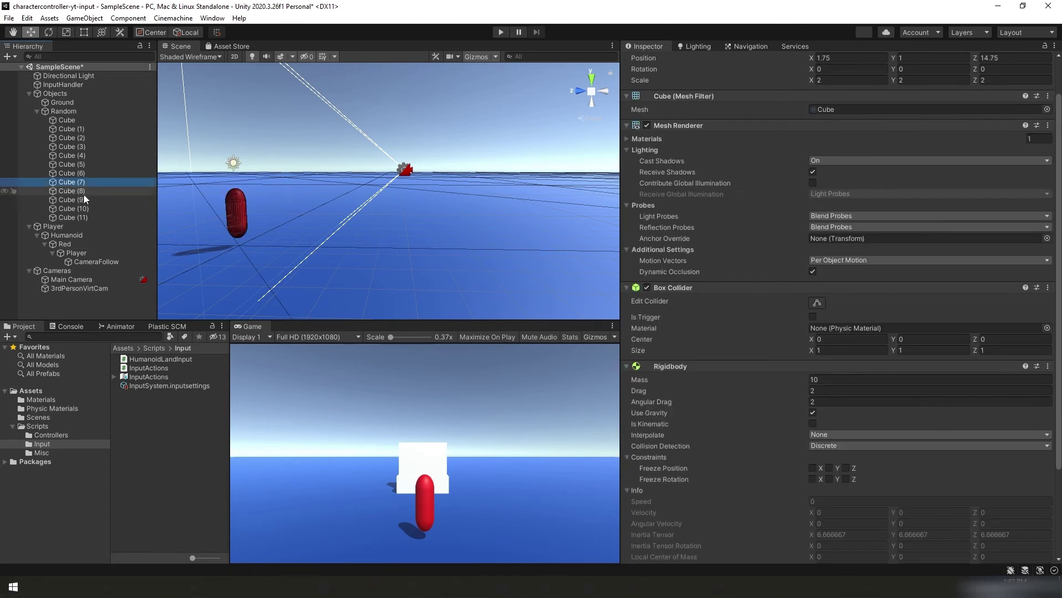
{"action": "scroll", "coordinate": [924, 123], "scroll_direction": "up", "scroll_amount": 3}
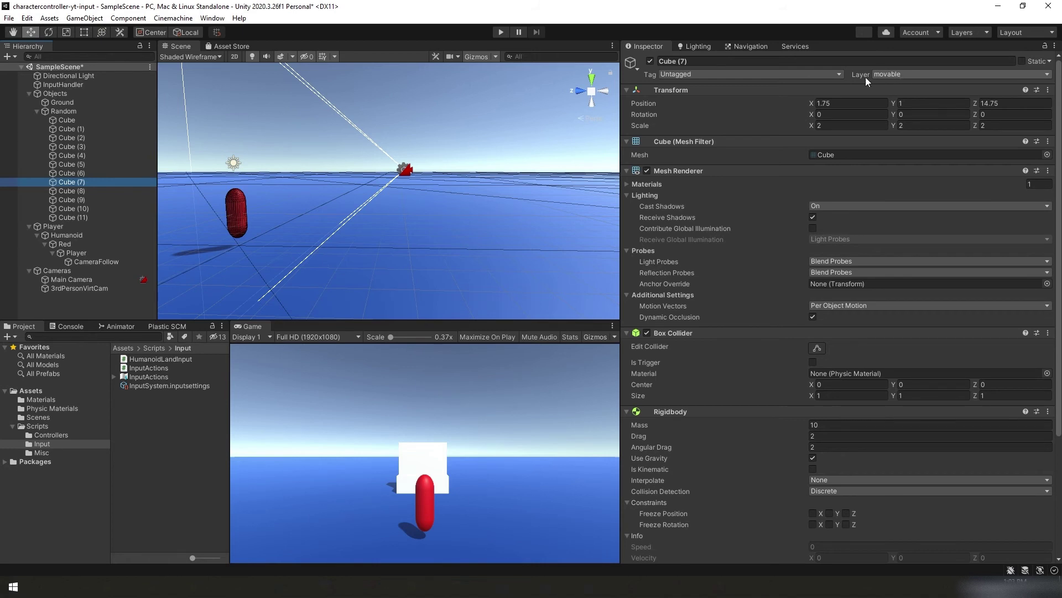
{"action": "left_click", "coordinate": [72, 129]}
- In 3rdPersonVirtCam's Cinemachine Collider, check the Transparent Layers selection and set Collide Against to Everything
{"action": "left_click", "coordinate": [101, 288]}
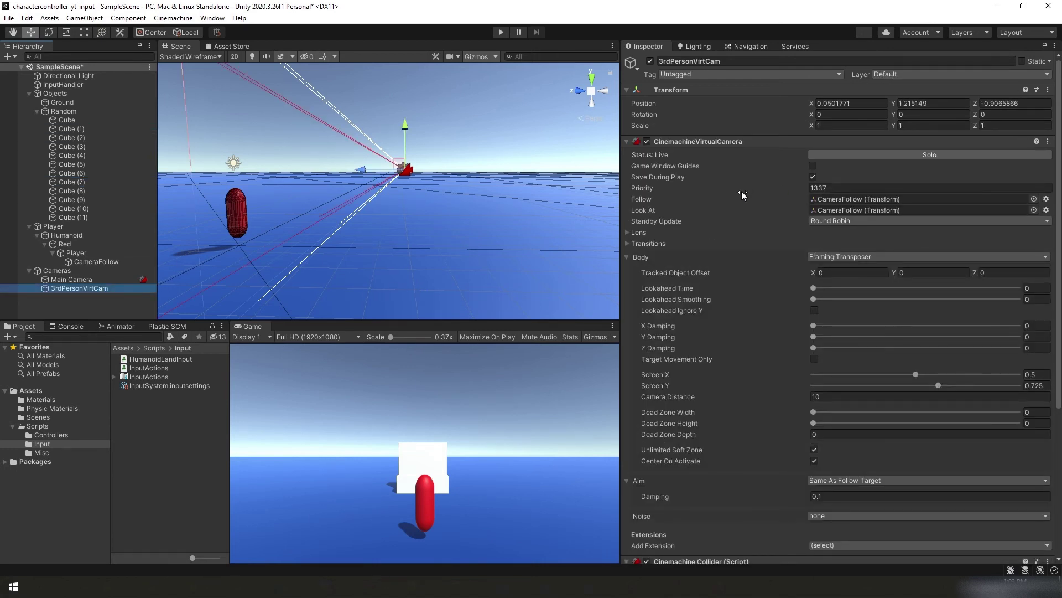
{"action": "scroll", "coordinate": [742, 197], "scroll_direction": "down", "scroll_amount": 5}
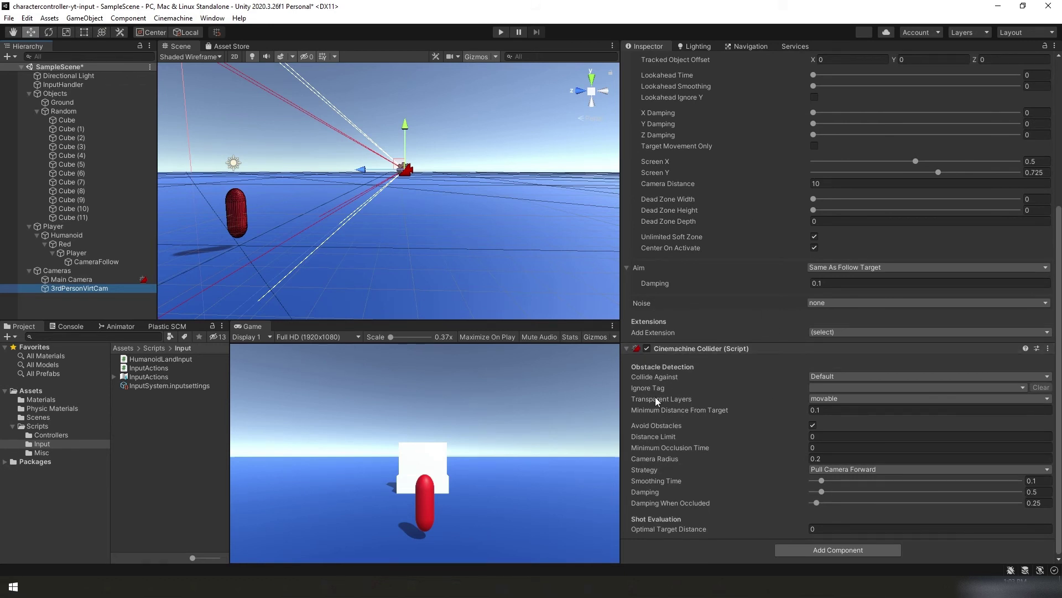
{"action": "left_click", "coordinate": [822, 399]}
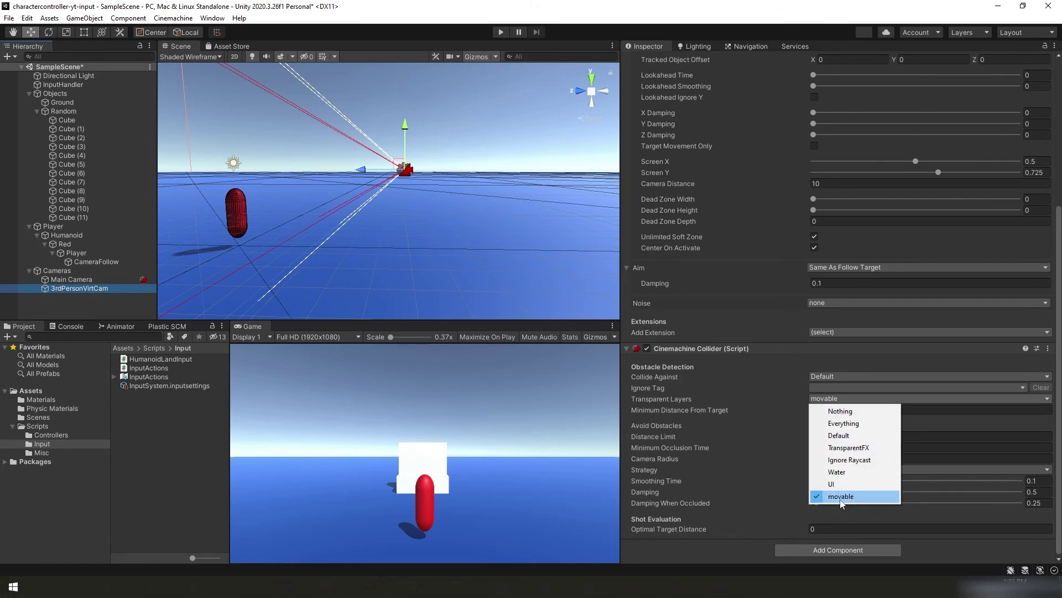
{"action": "left_click", "coordinate": [829, 399]}
{"action": "left_click", "coordinate": [625, 409]}
- Play-test the third-person camera by moving the capsule forward through the cubes, including in the maximized Game view
{"action": "left_click", "coordinate": [500, 32]}
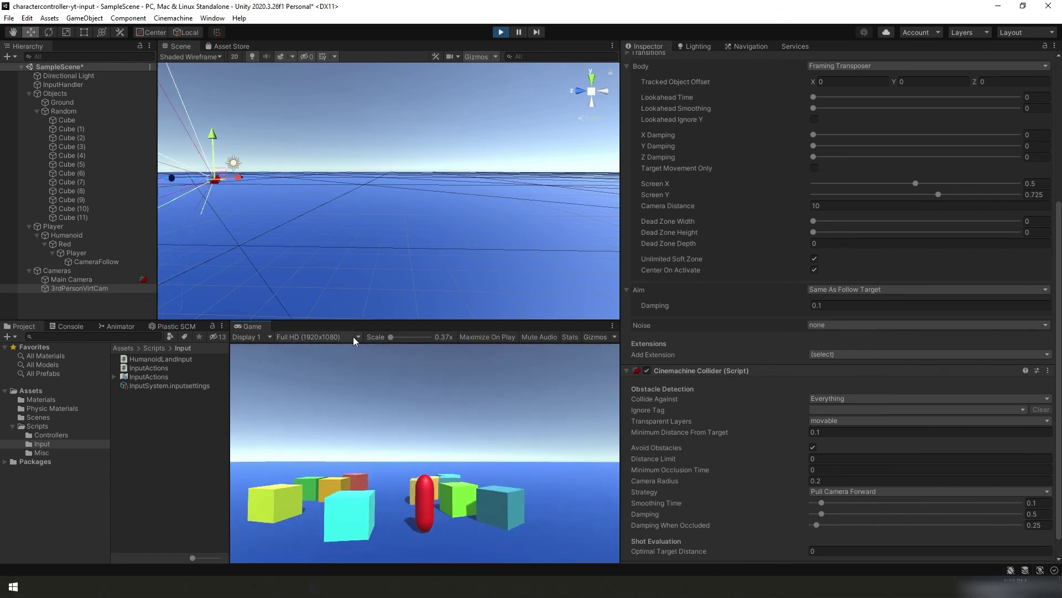
{"action": "key", "text": "w"}
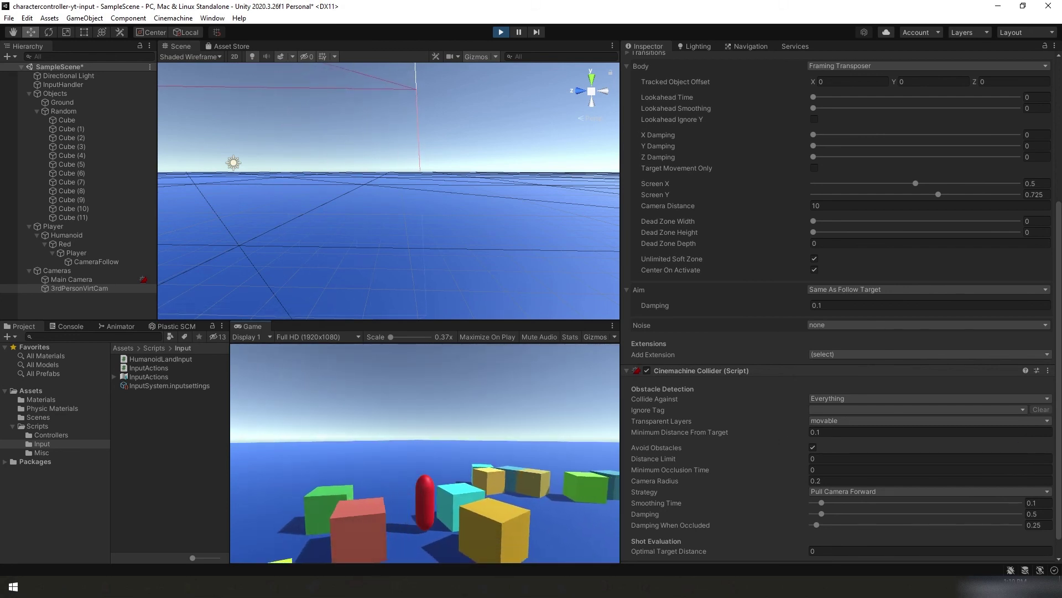
{"action": "key", "text": "w"}
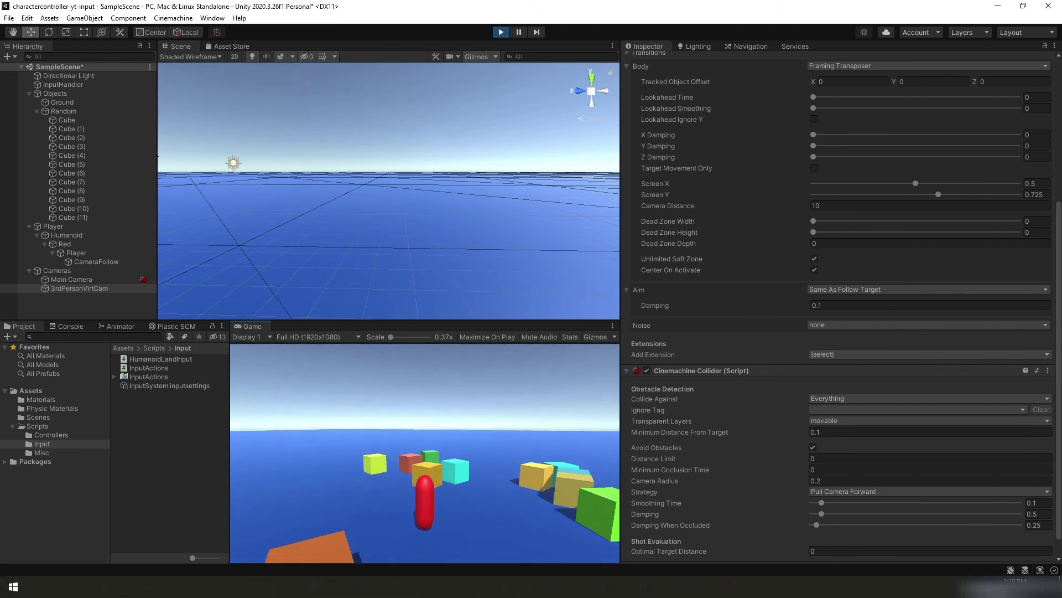
{"action": "key", "text": "w"}
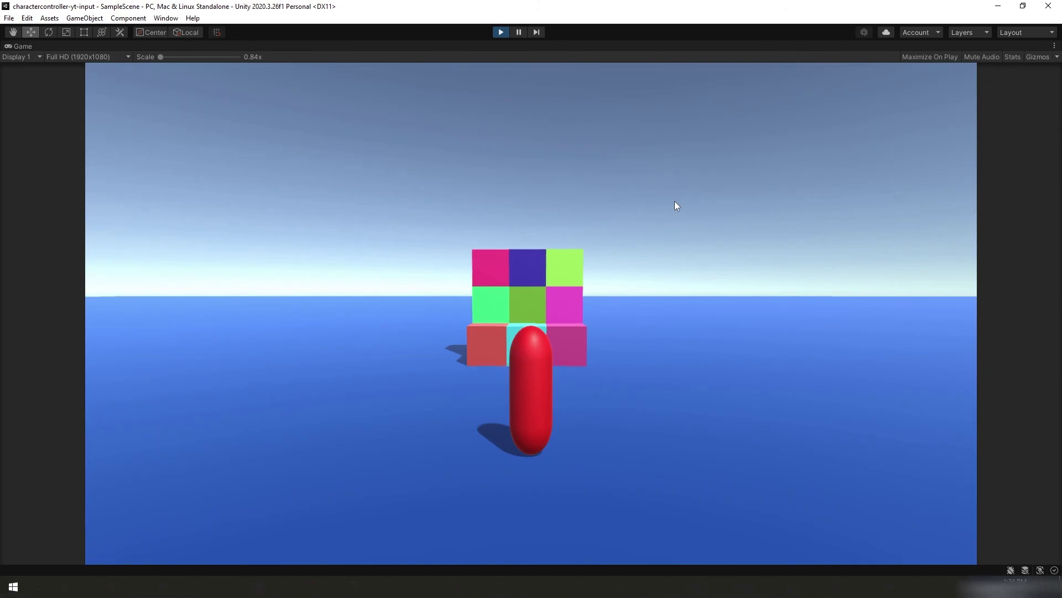
{"action": "key", "text": "d"}
{"action": "key", "text": "w"}
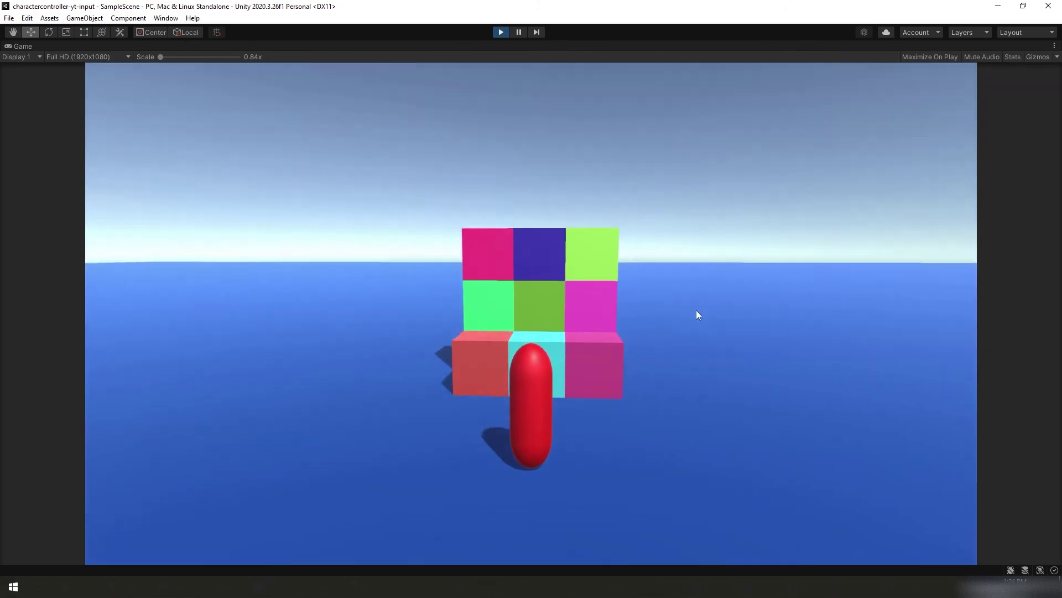
- Play-test the camera by circling the capsule around the cube stack and pushing it through the cubes to scatter them
{"action": "key", "text": "a"}
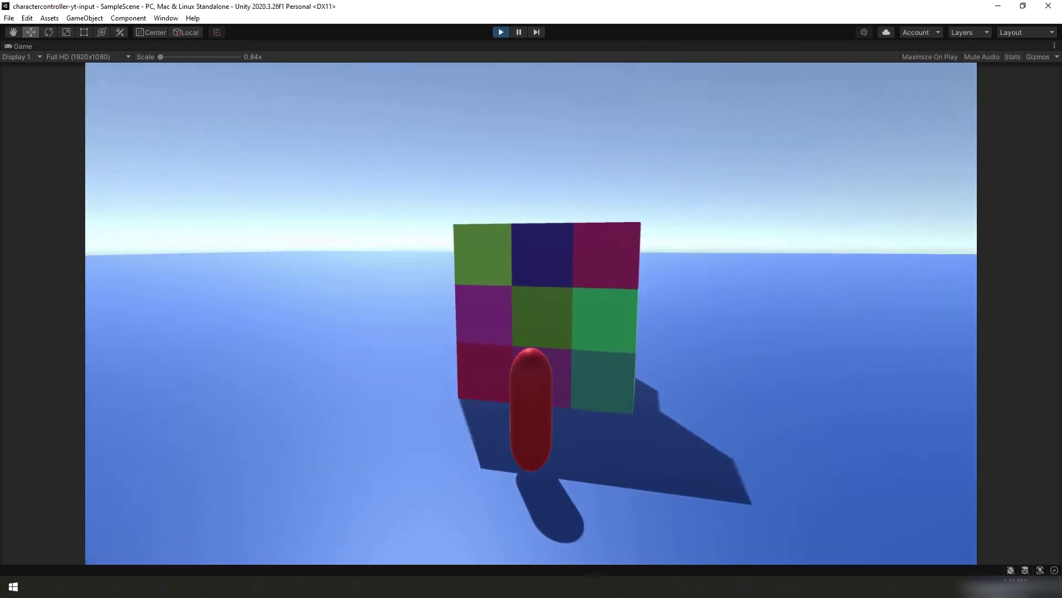
{"action": "key", "text": "a"}
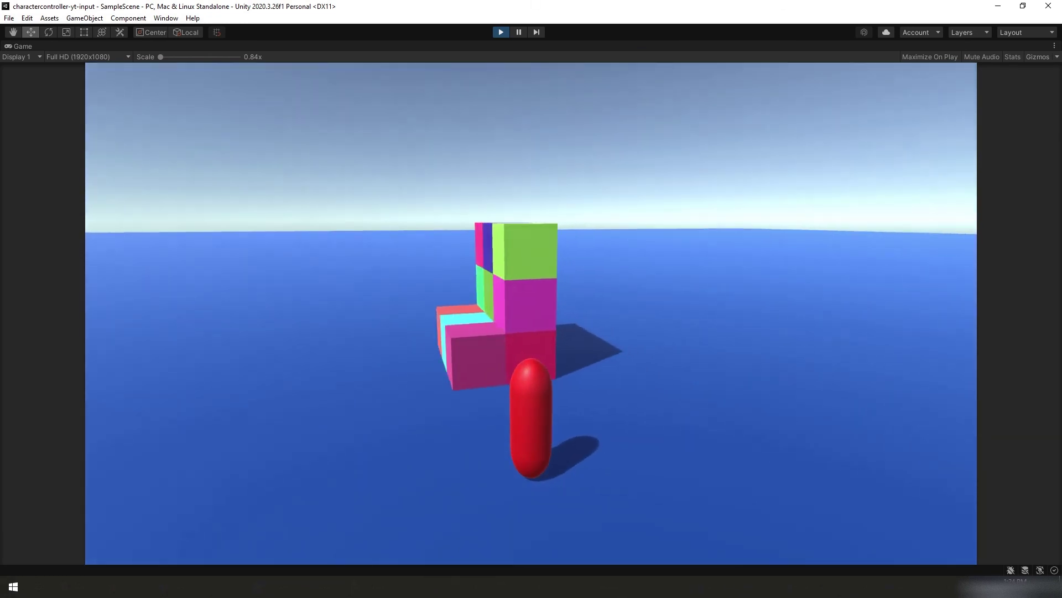
{"action": "key", "text": "w"}
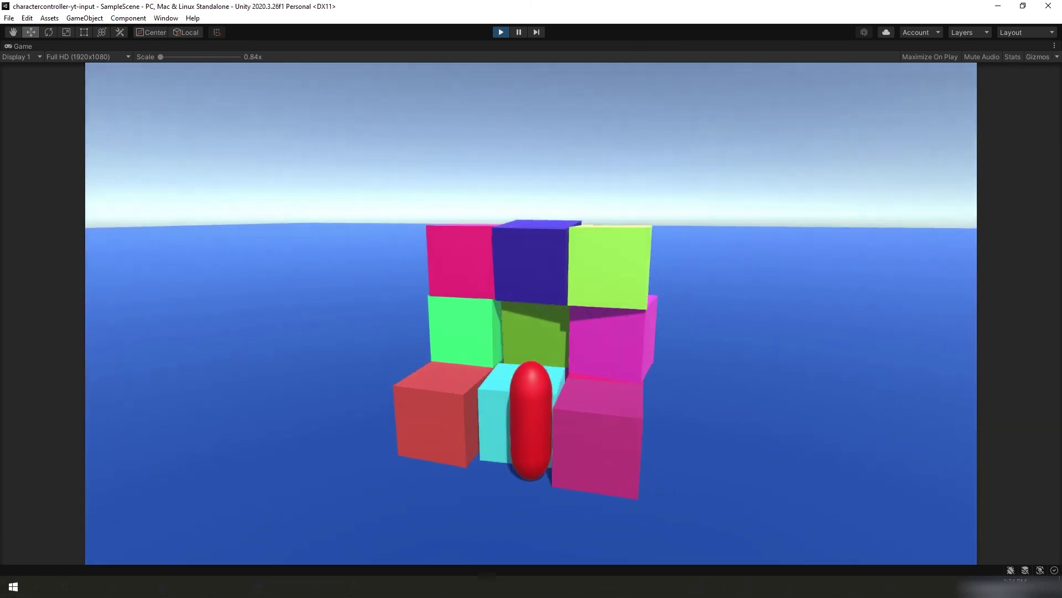
{"action": "key", "text": "a"}
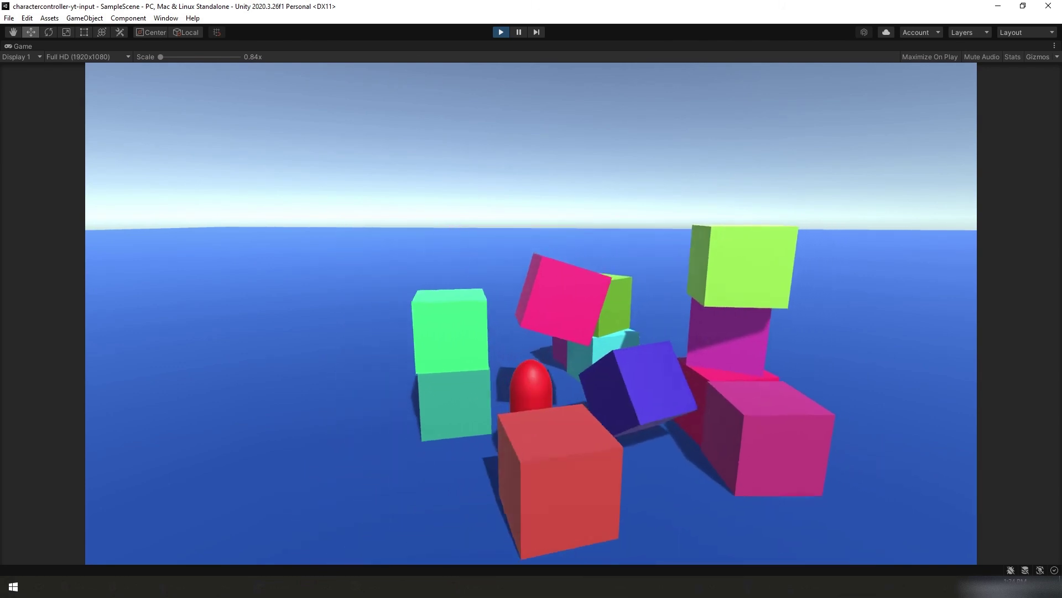
{"action": "key", "text": "d"}
{"action": "key", "text": "w"}
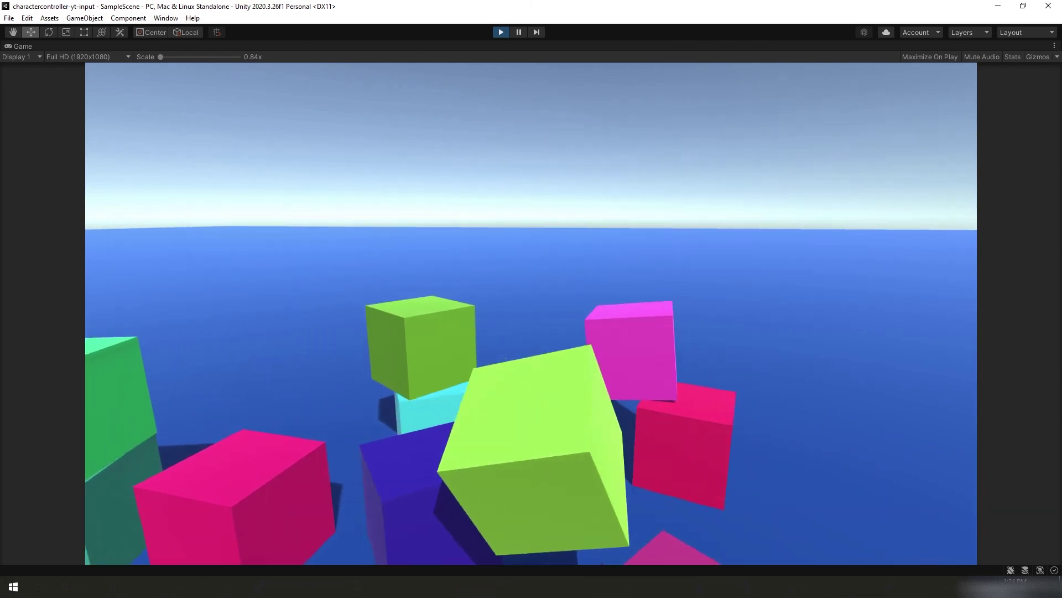
{"action": "key", "text": "a"}
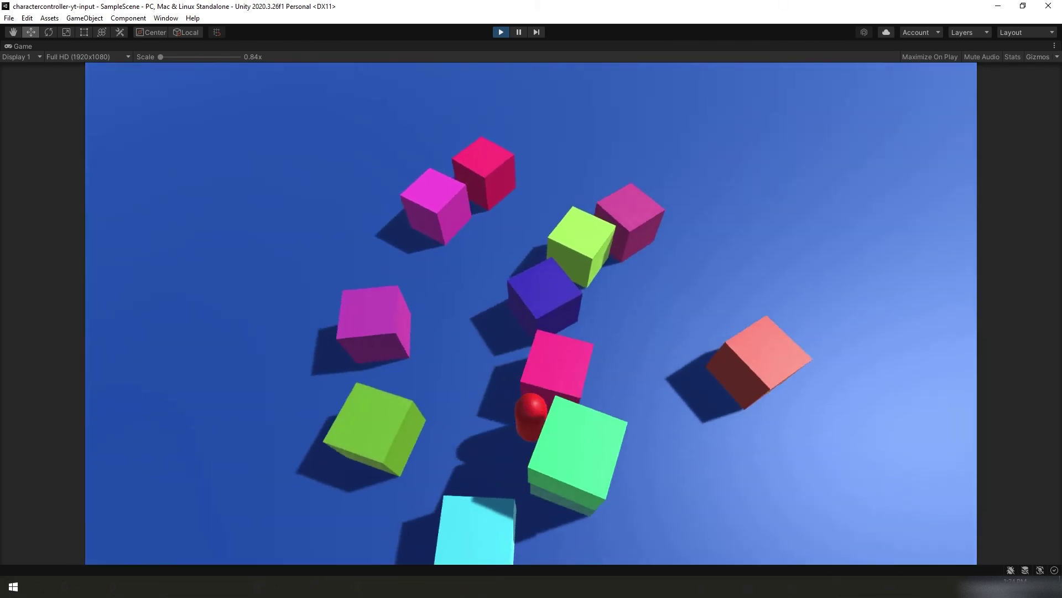